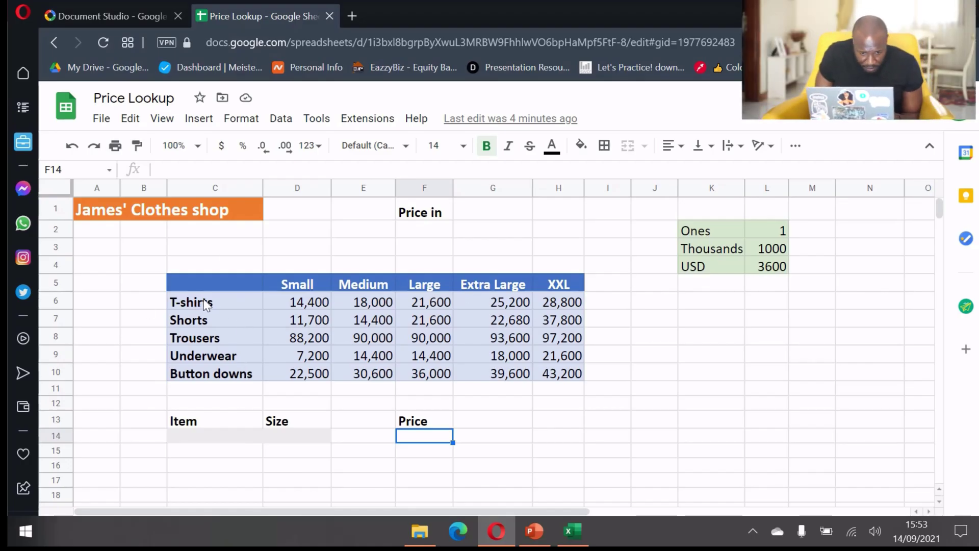
Review the item names C6:C10 and size headings D5:H5, then select C14 under Item
{"action": "left_click_drag", "start_coordinate": [205, 304], "coordinate": [208, 380]}
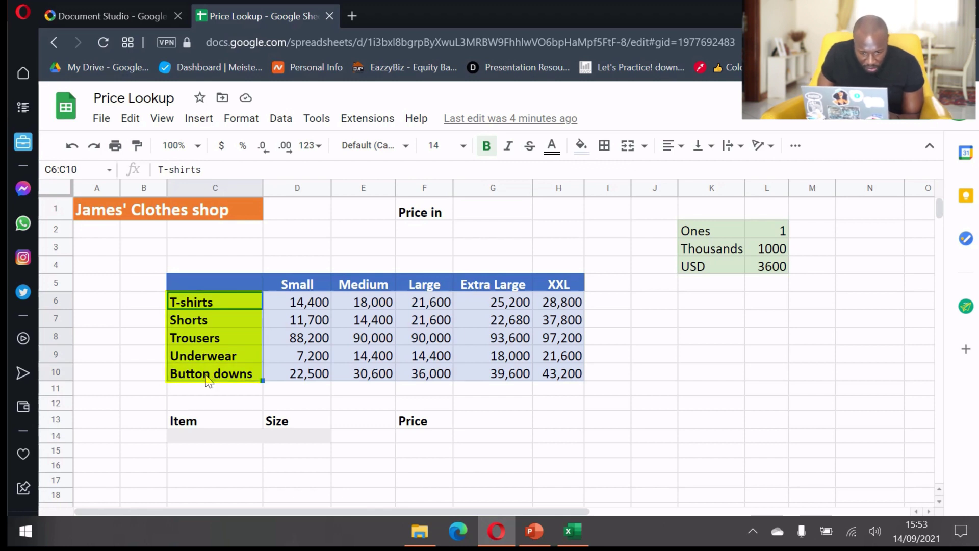
{"action": "left_click_drag", "start_coordinate": [302, 283], "coordinate": [547, 280]}
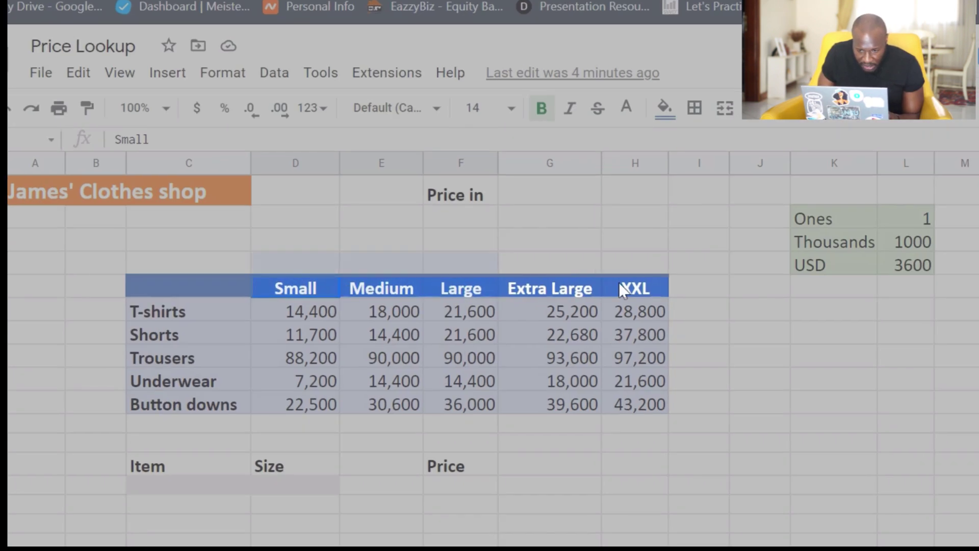
{"action": "left_click_drag", "start_coordinate": [619, 282], "coordinate": [642, 287]}
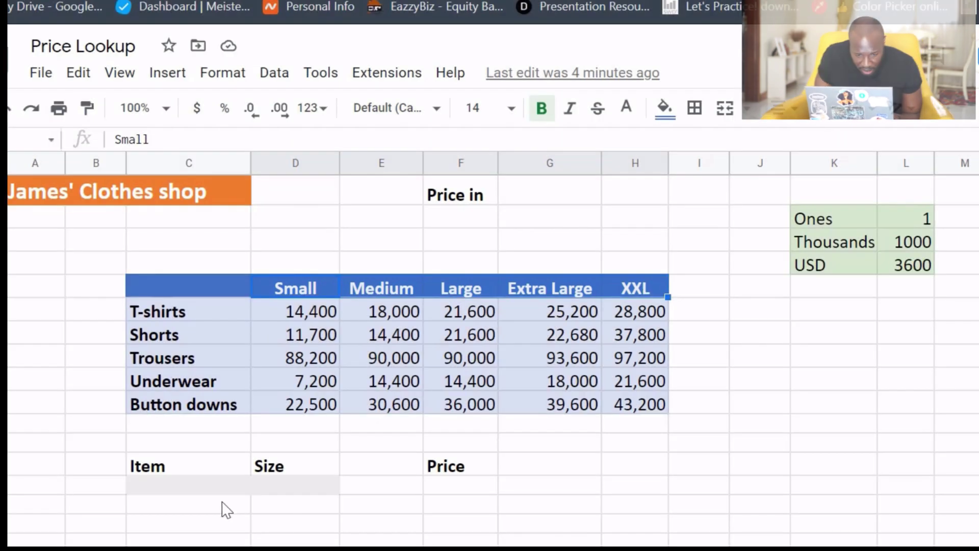
{"action": "left_click", "coordinate": [200, 485]}
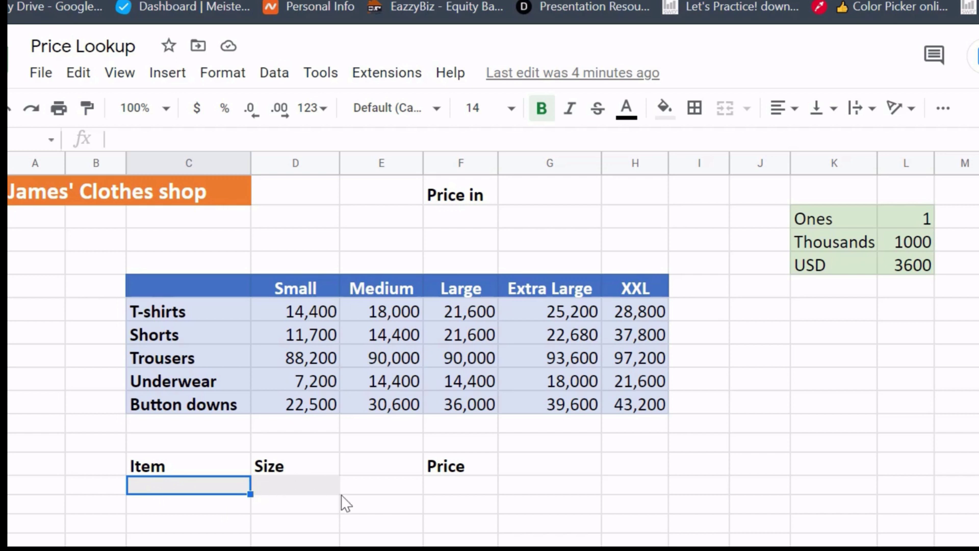
{"action": "left_click", "coordinate": [466, 492]}
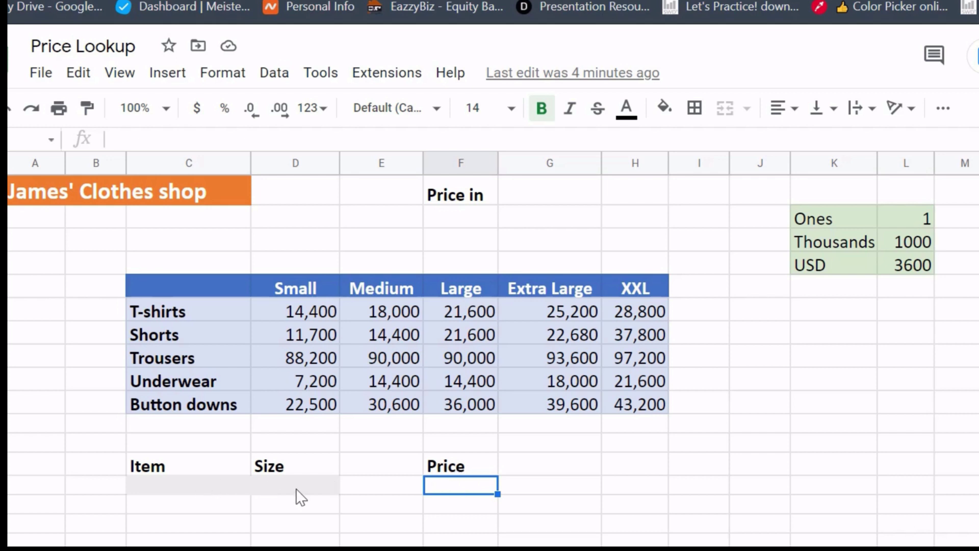
{"action": "left_click", "coordinate": [171, 494]}
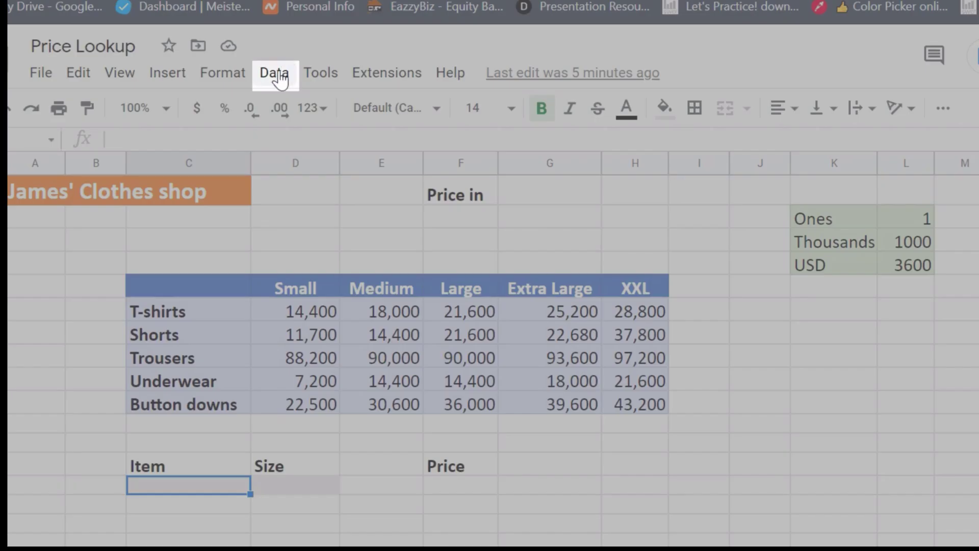
Give C14 a list-from-range dropdown sourced from C6:C10 and check its five item choices
{"action": "left_click", "coordinate": [275, 76]}
{"action": "left_click", "coordinate": [306, 448]}
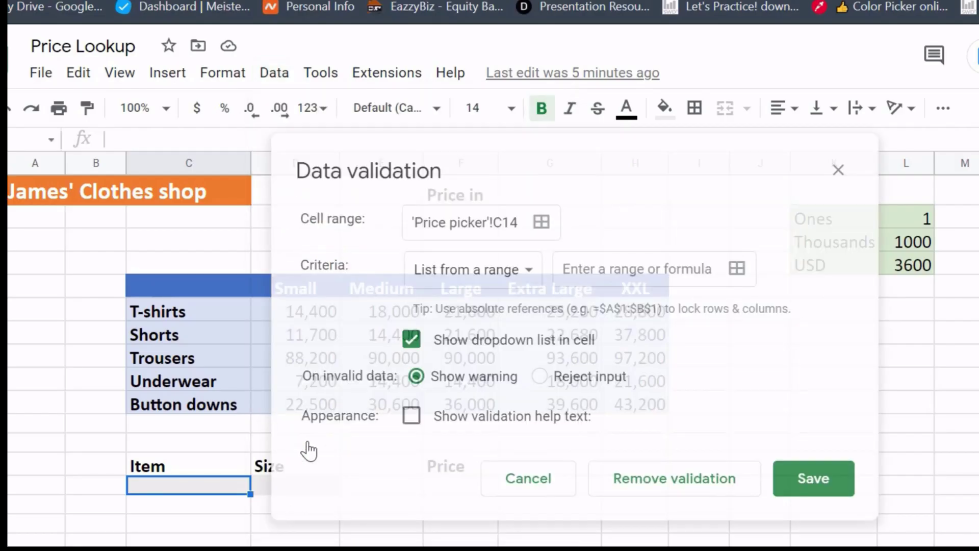
{"action": "left_click_drag", "start_coordinate": [512, 164], "coordinate": [609, 128]}
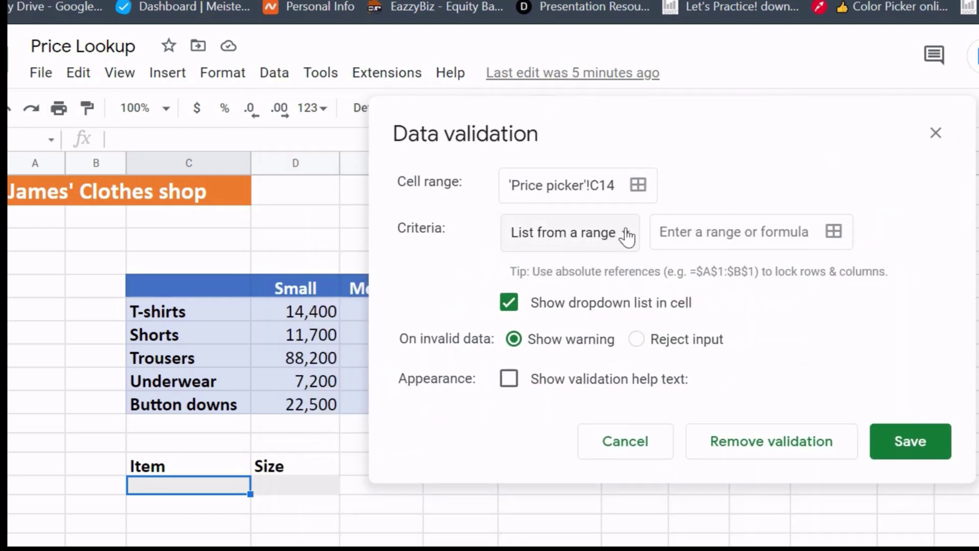
{"action": "left_click", "coordinate": [625, 241]}
{"action": "left_click", "coordinate": [624, 239]}
{"action": "left_click", "coordinate": [687, 233]}
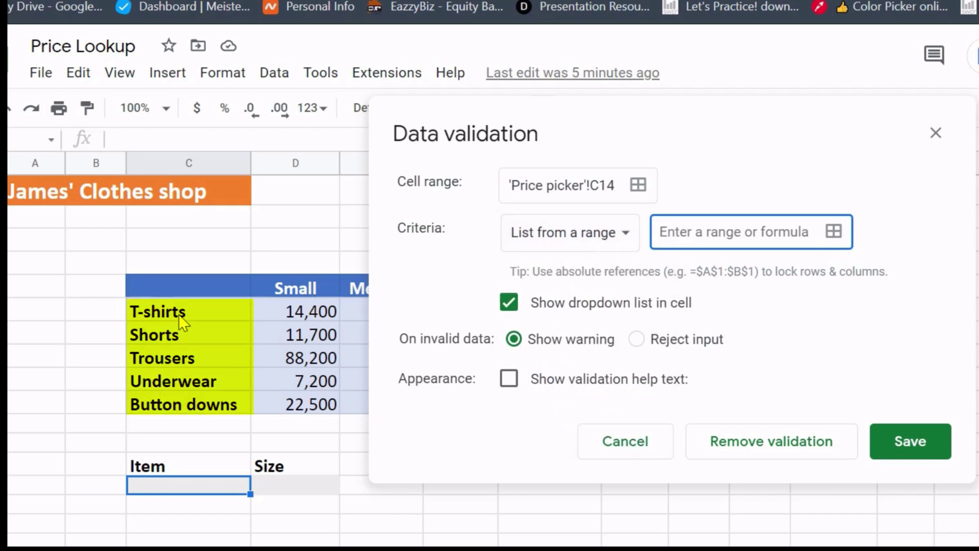
{"action": "left_click_drag", "start_coordinate": [173, 312], "coordinate": [416, 186]}
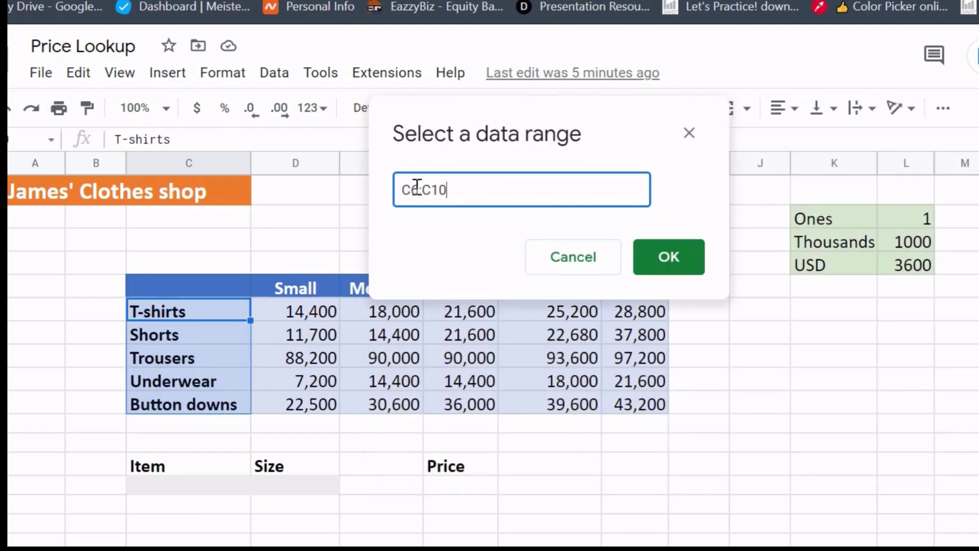
{"action": "left_click", "coordinate": [673, 263]}
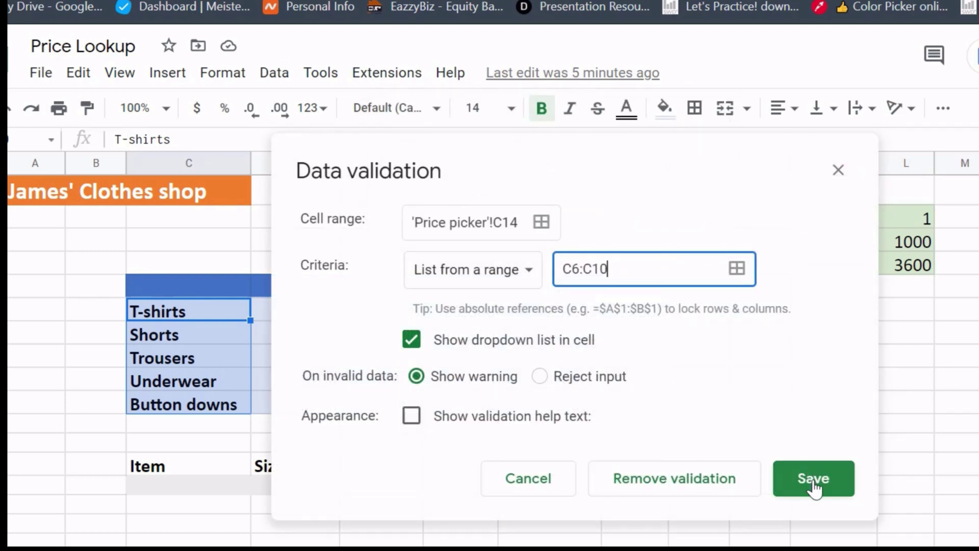
{"action": "left_click", "coordinate": [813, 482]}
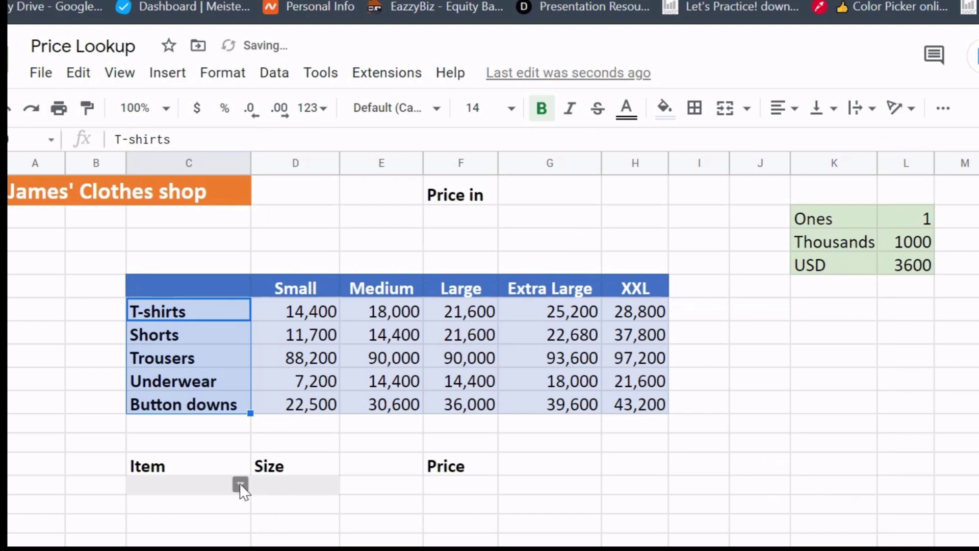
{"action": "left_click", "coordinate": [240, 486]}
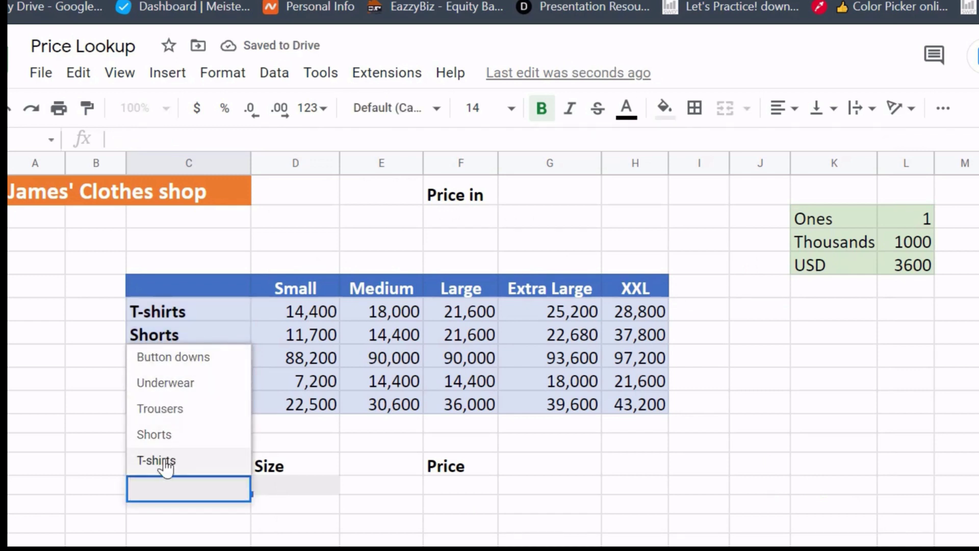
Add a D14 dropdown sourced from D5:H5, check the Small to XXL choices, then select Price
{"action": "left_click", "coordinate": [283, 486]}
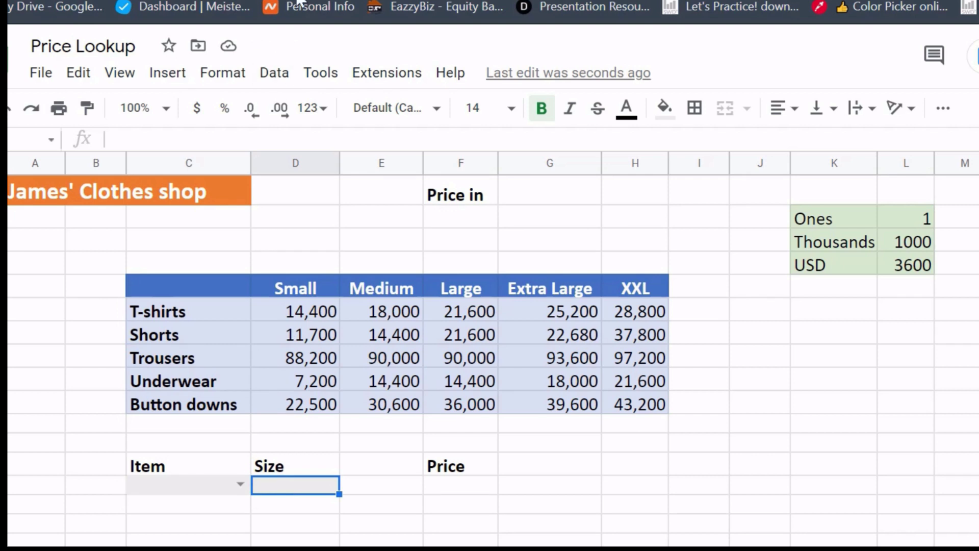
{"action": "left_click", "coordinate": [274, 73]}
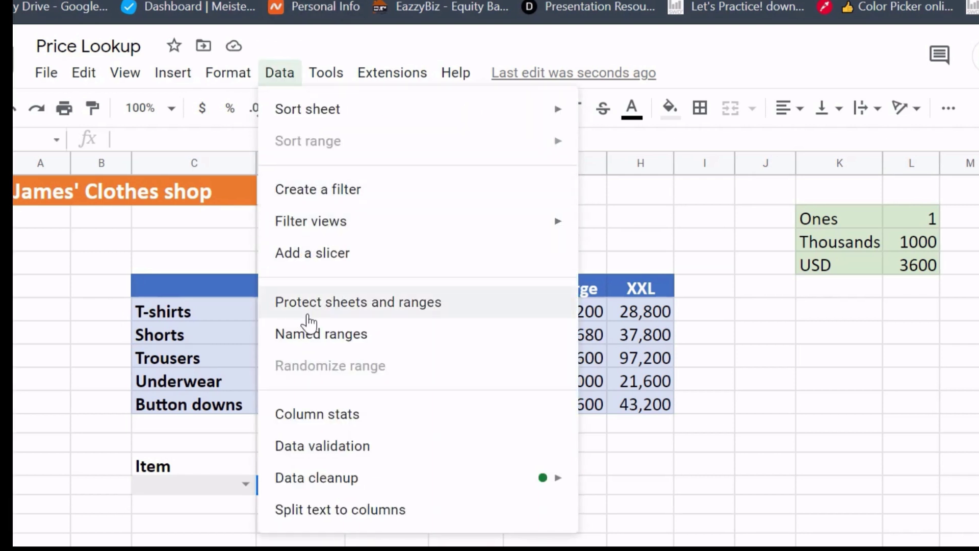
{"action": "left_click", "coordinate": [319, 448]}
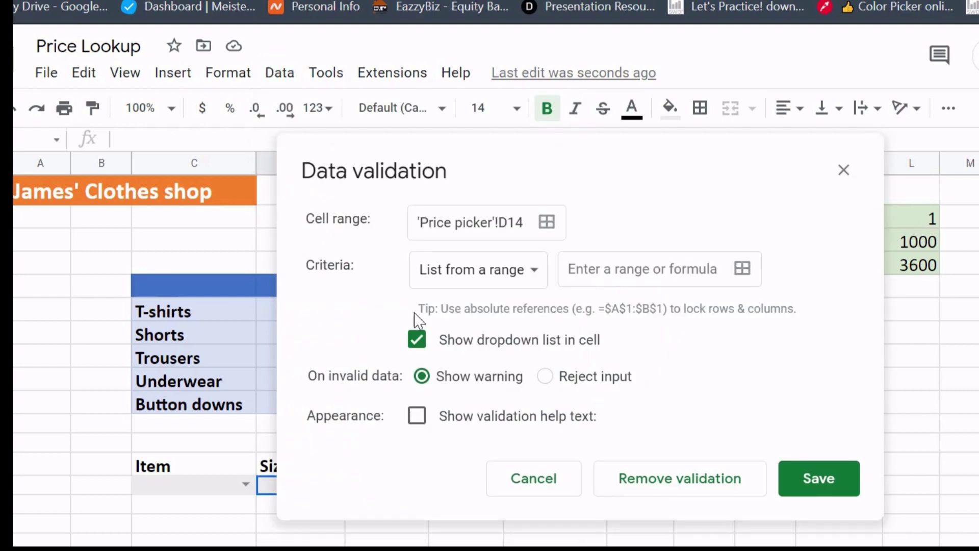
{"action": "left_click_drag", "start_coordinate": [533, 170], "coordinate": [792, 116]}
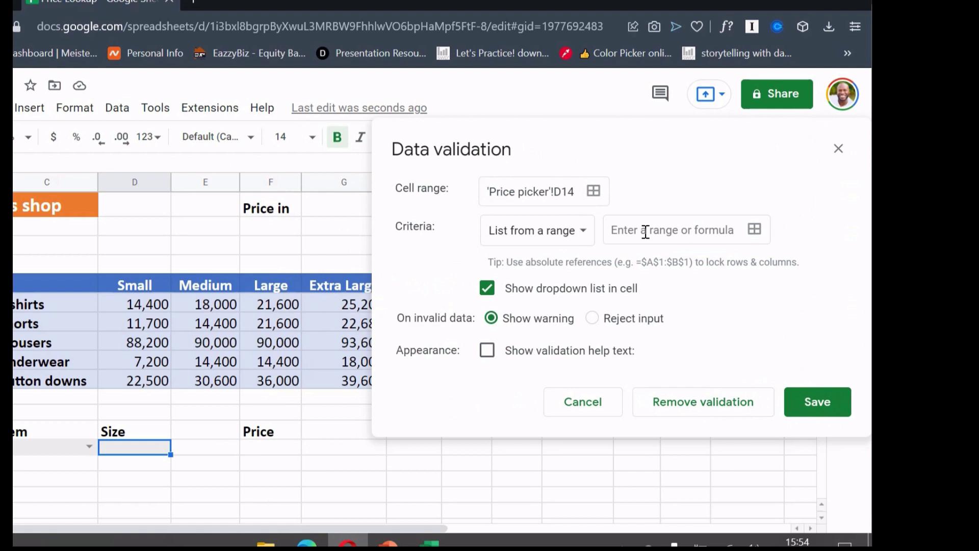
{"action": "left_click", "coordinate": [867, 216]}
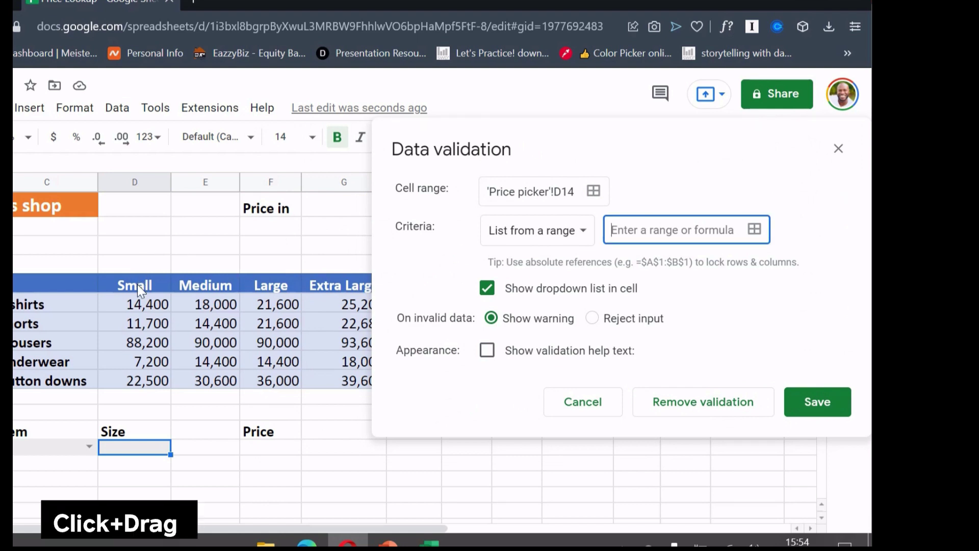
{"action": "left_click_drag", "start_coordinate": [137, 284], "coordinate": [352, 291]}
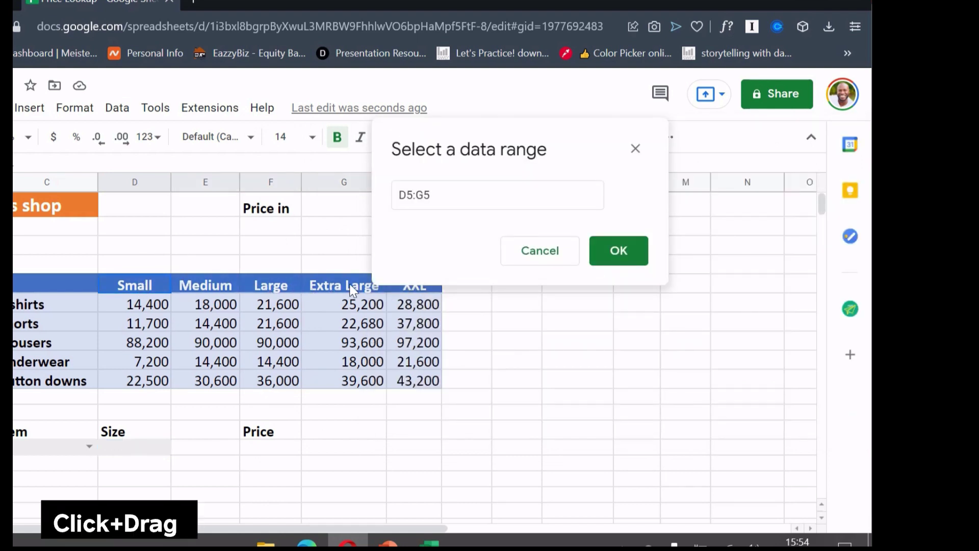
{"action": "left_click_drag", "start_coordinate": [422, 294], "coordinate": [422, 293]}
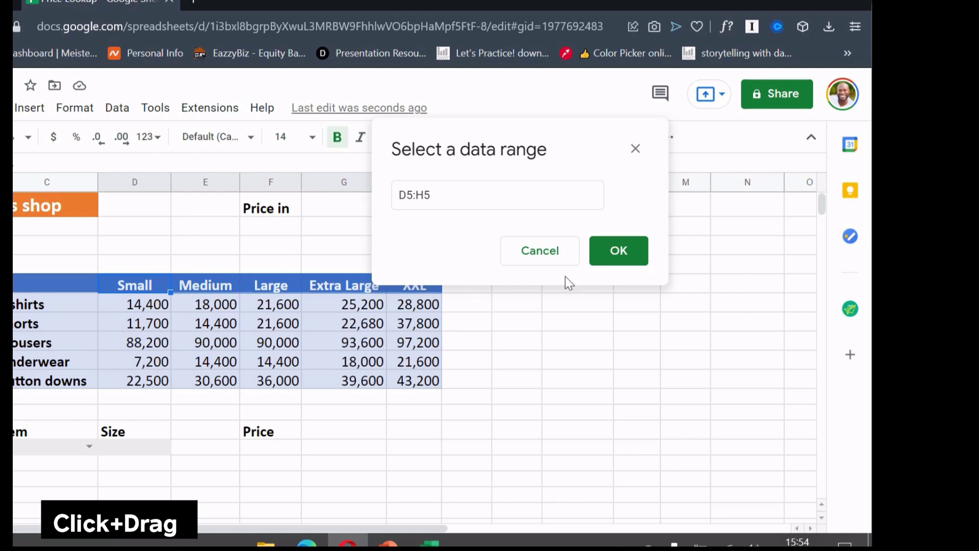
{"action": "left_click", "coordinate": [619, 251]}
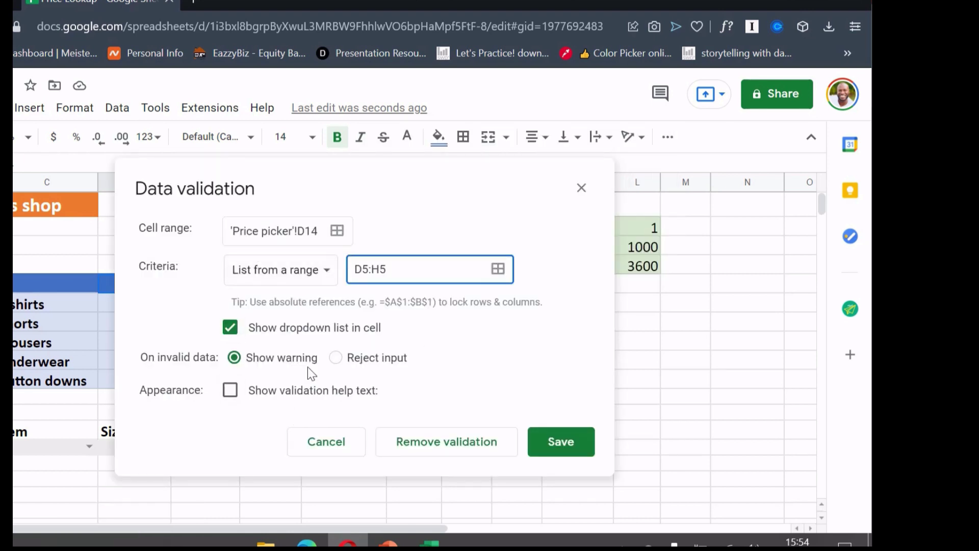
{"action": "left_click", "coordinate": [559, 443]}
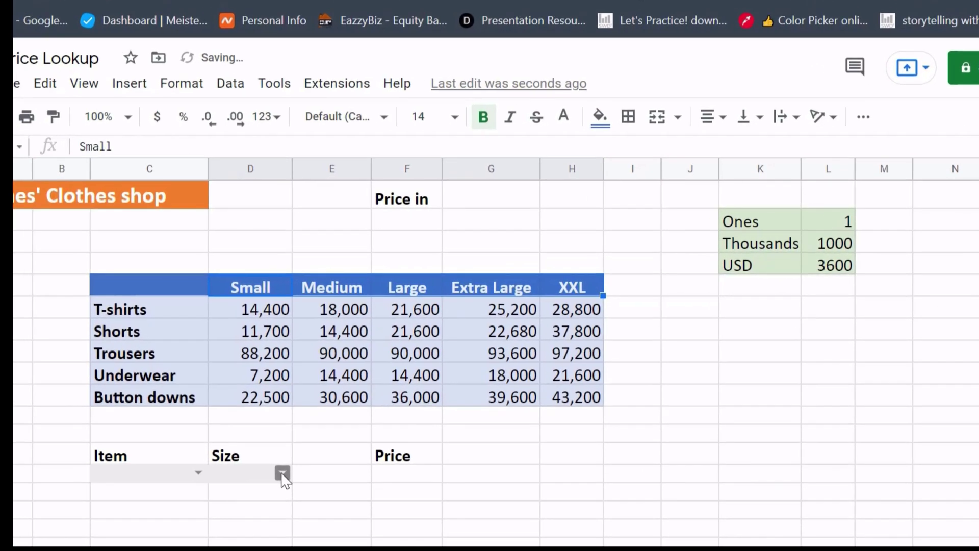
{"action": "left_click", "coordinate": [162, 446]}
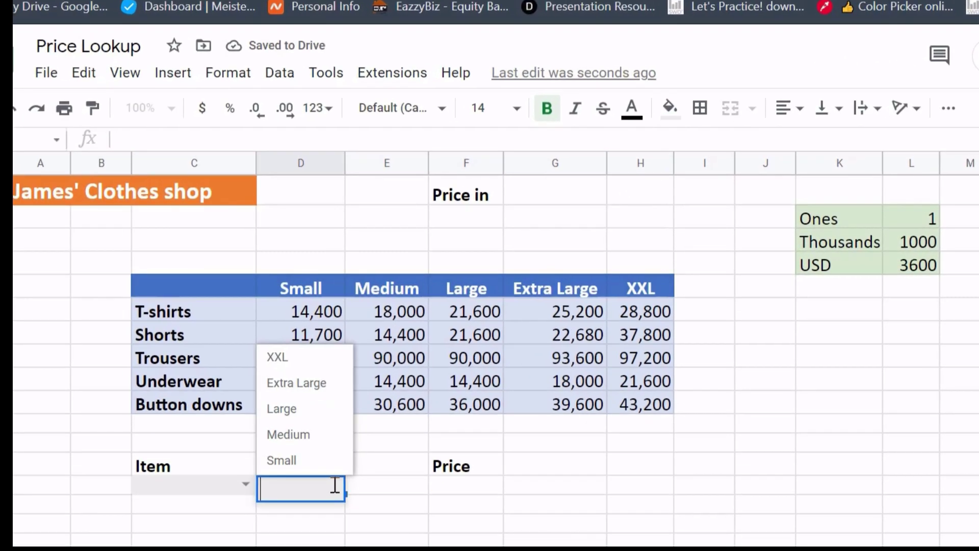
{"action": "left_click", "coordinate": [470, 490]}
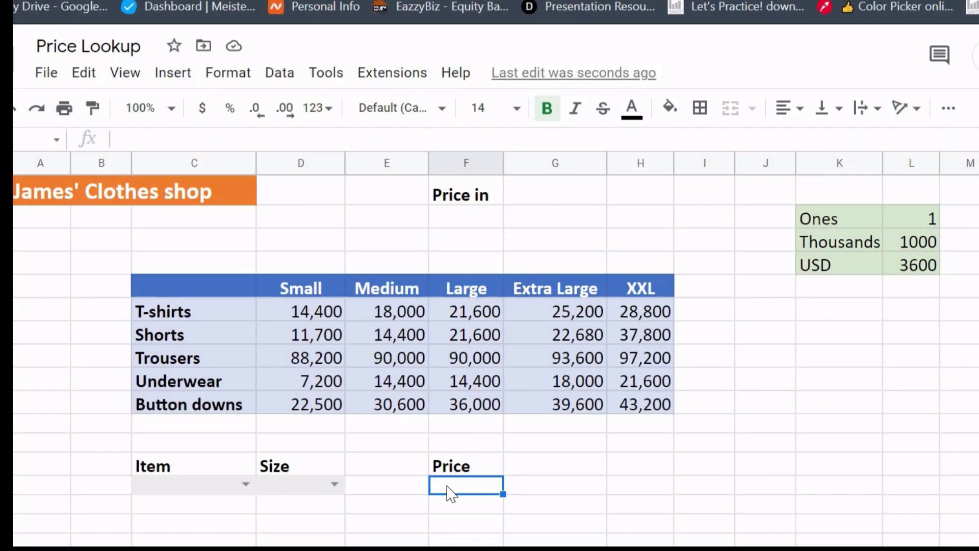
Start the Price formula as =INDEX($D$6:$H$10, using the absolute price grid
{"action": "type", "text": "="}
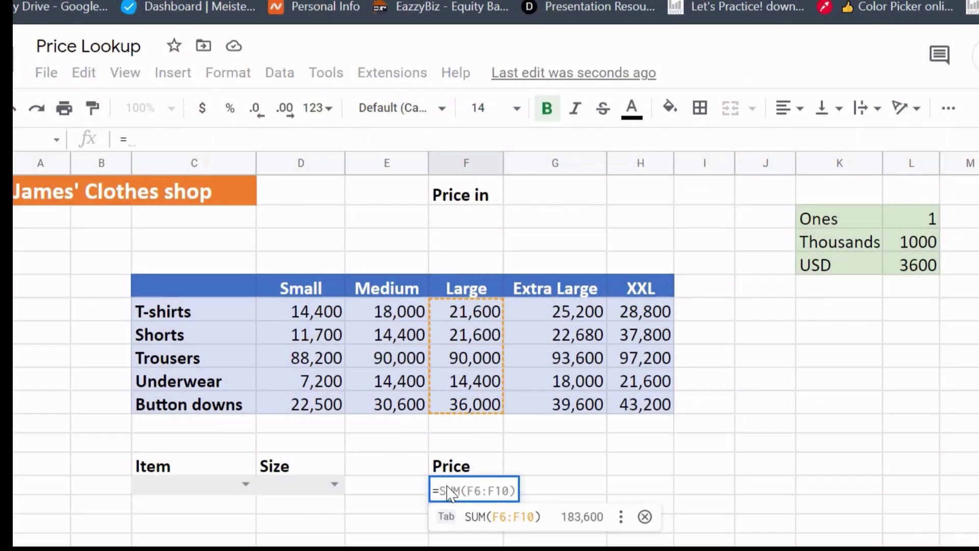
{"action": "type", "text": "inde"}
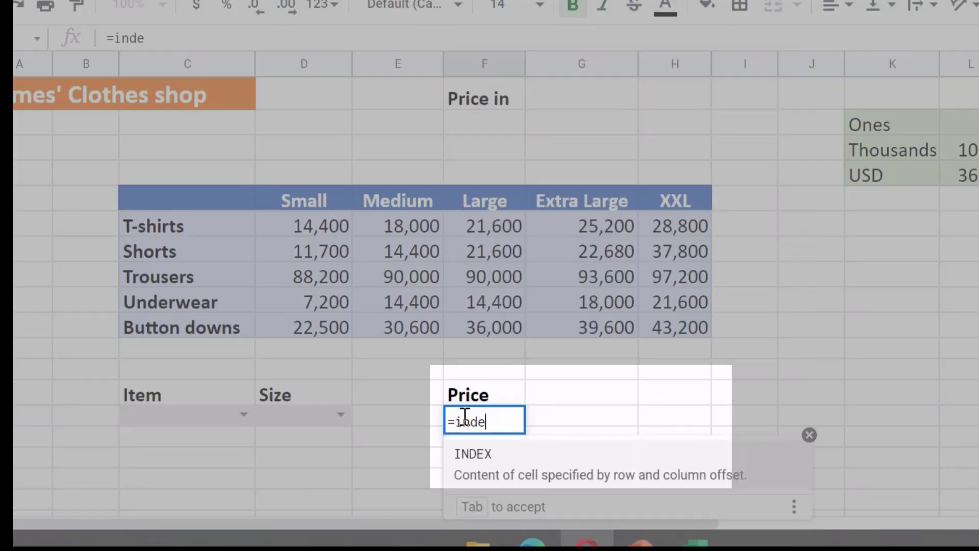
{"action": "type", "text": "x"}
{"action": "key", "text": "Tab"}
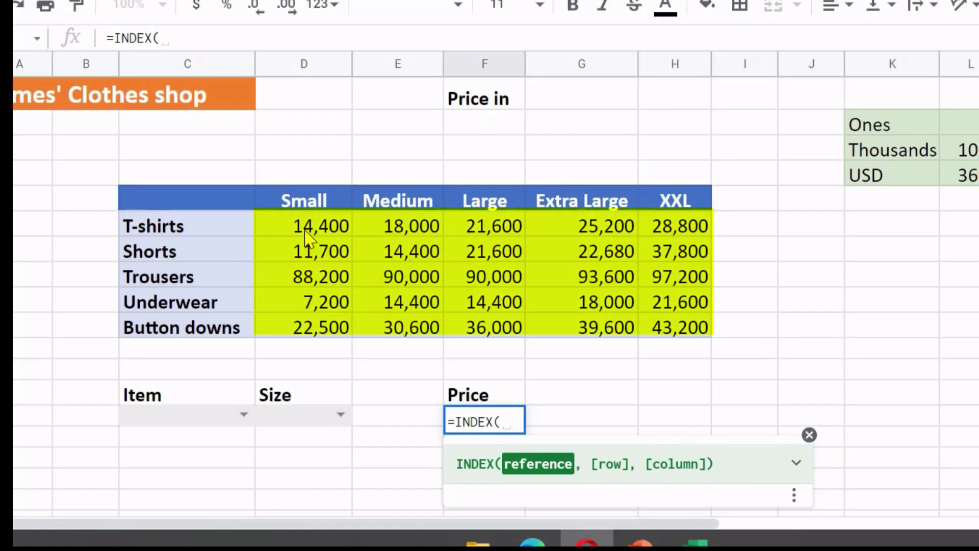
{"action": "left_click", "coordinate": [306, 233]}
{"action": "left_click_drag", "start_coordinate": [306, 233], "coordinate": [667, 323]}
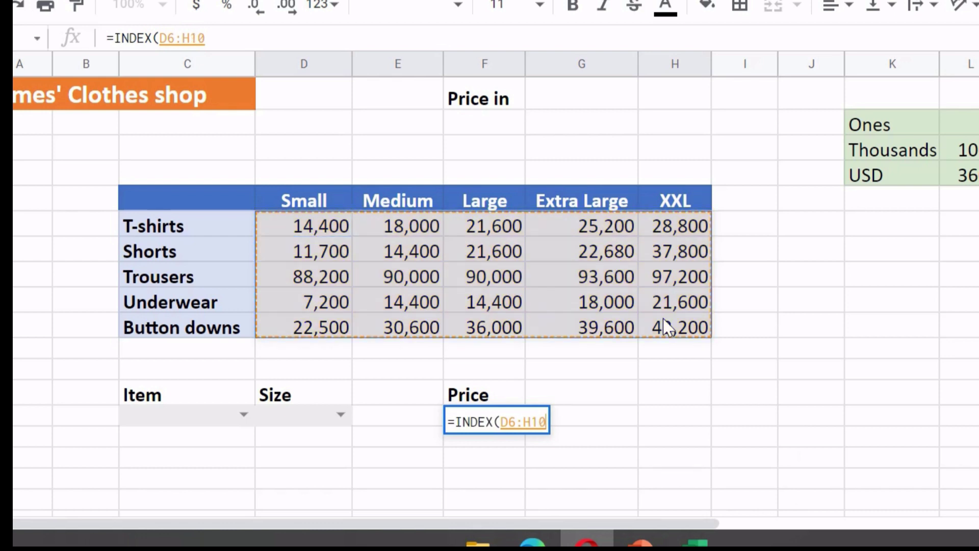
{"action": "key", "text": "F4"}
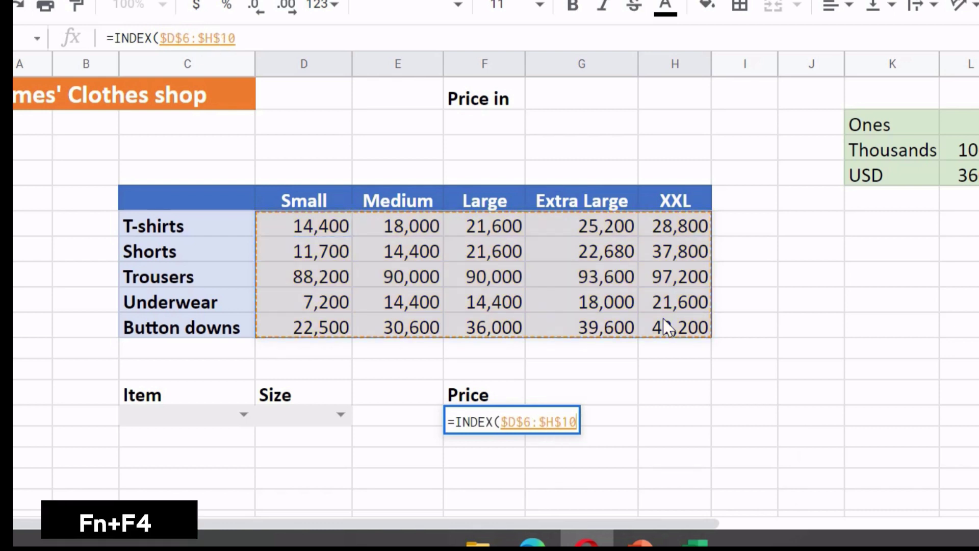
{"action": "type", "text": ","}
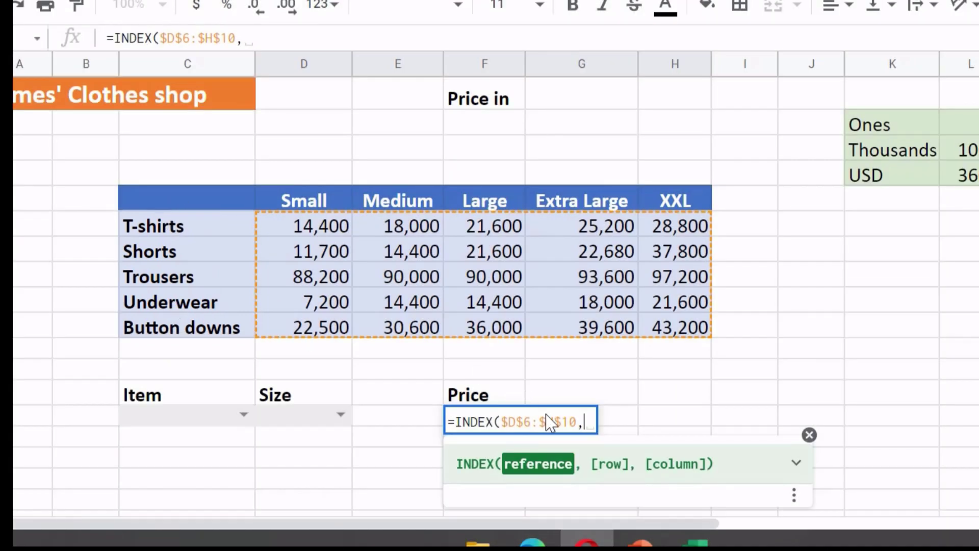
Add MATCH($C$14,$C$6:$C$10,0) as INDEX's row argument, followed by a comma
{"action": "type", "text": "match"}
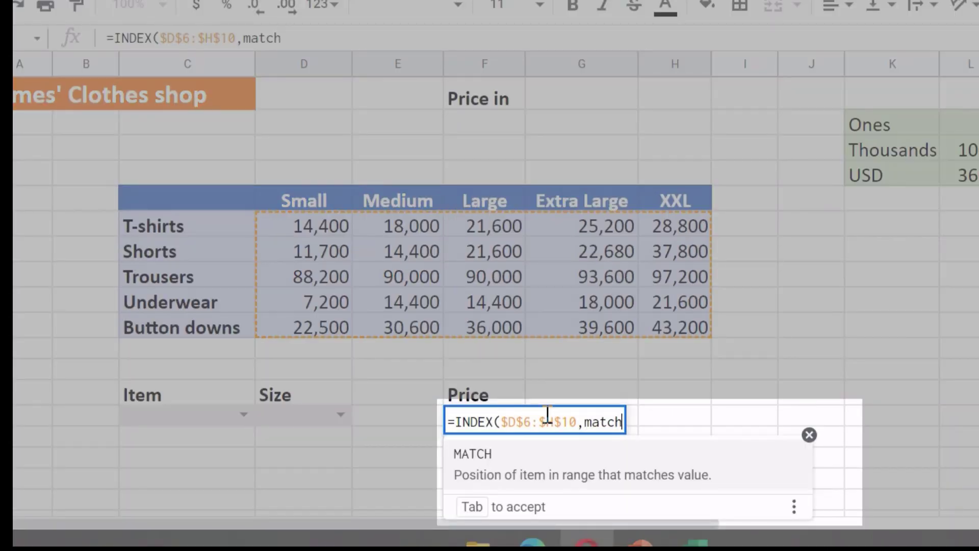
{"action": "key", "text": "Tab"}
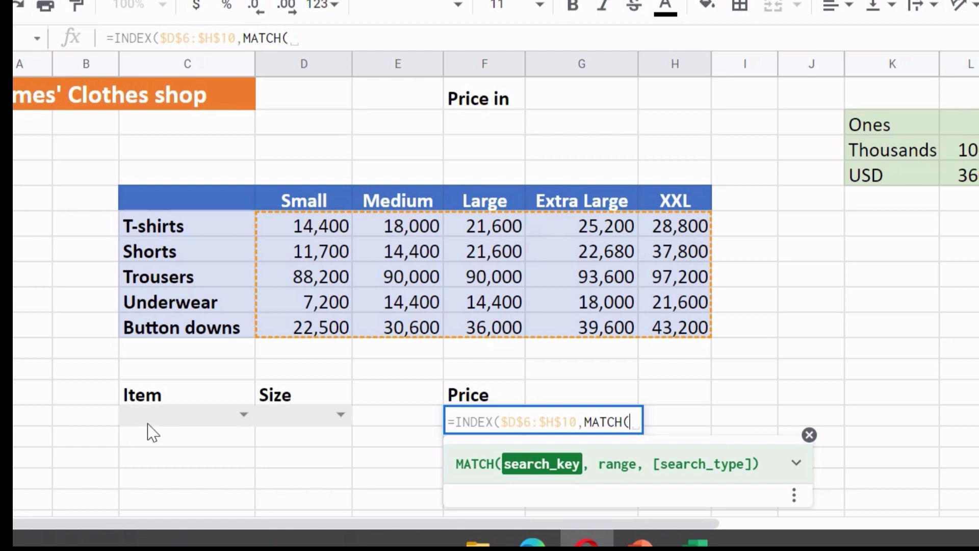
{"action": "left_click", "coordinate": [167, 425]}
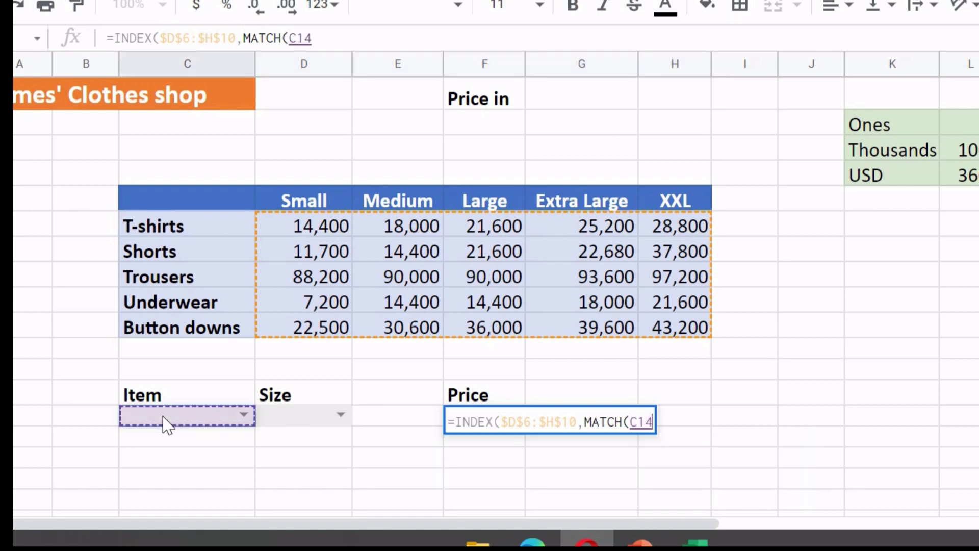
{"action": "key", "text": "F4"}
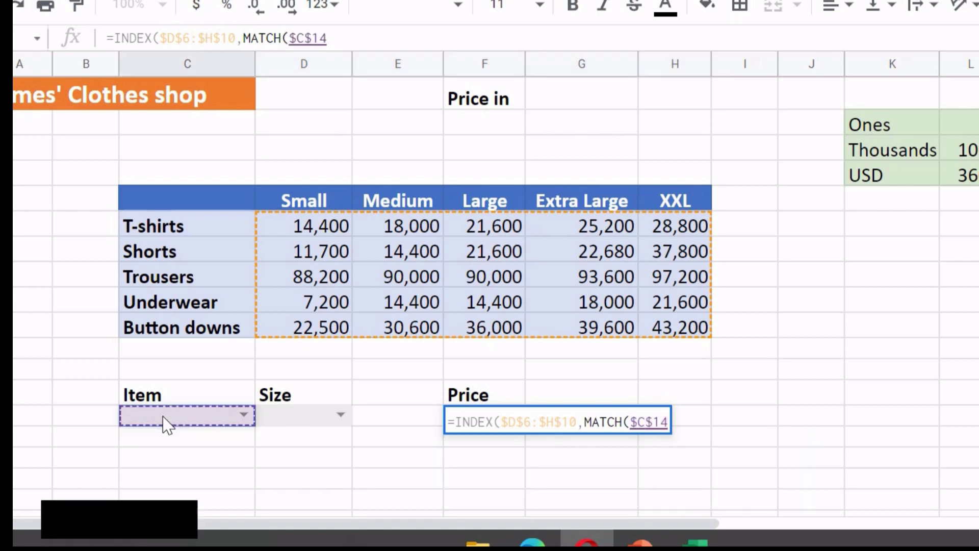
{"action": "type", "text": ","}
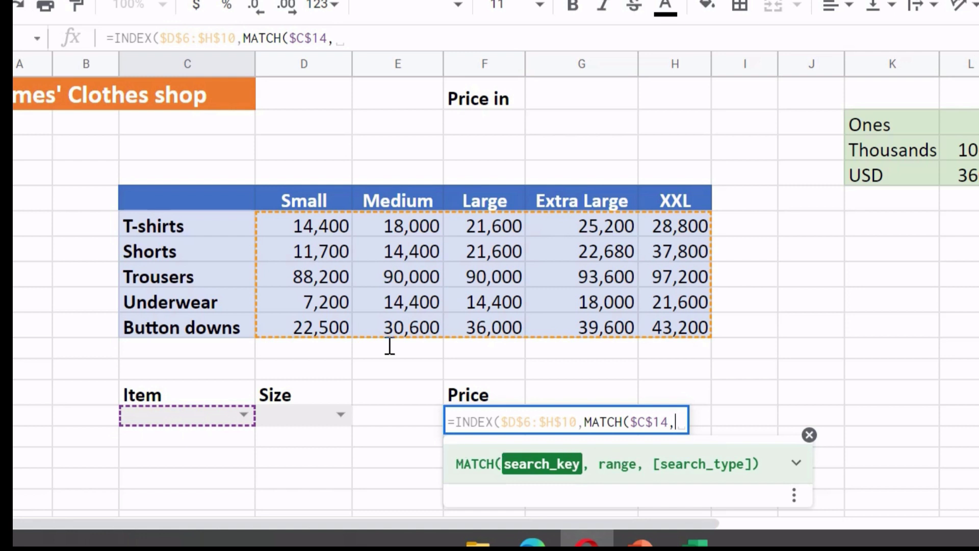
{"action": "left_click_drag", "start_coordinate": [174, 224], "coordinate": [189, 331]}
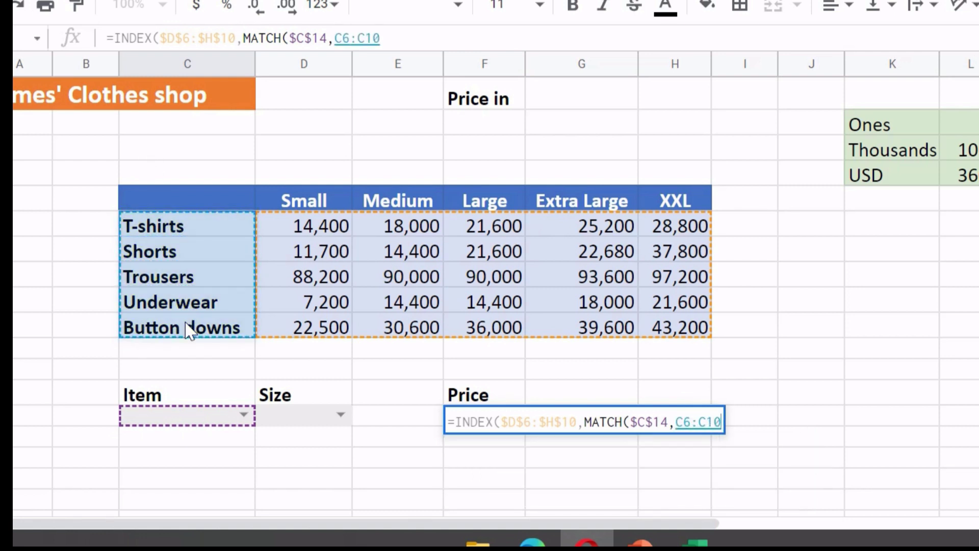
{"action": "key", "text": "F4"}
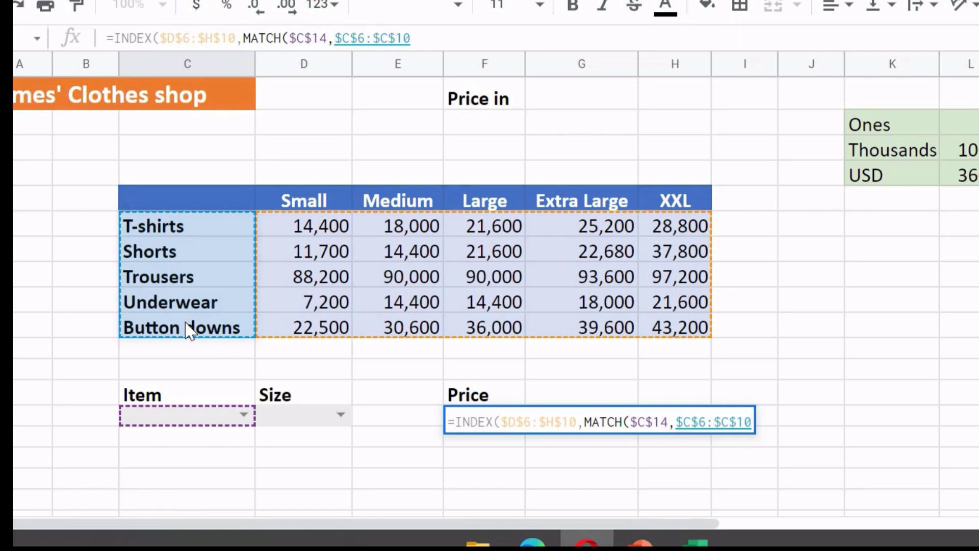
{"action": "type", "text": ","}
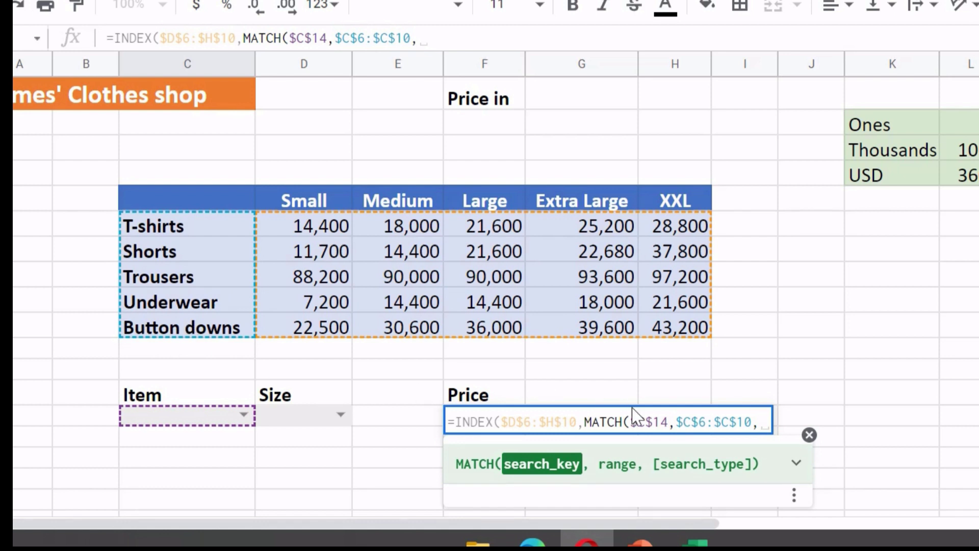
{"action": "type", "text": "0"}
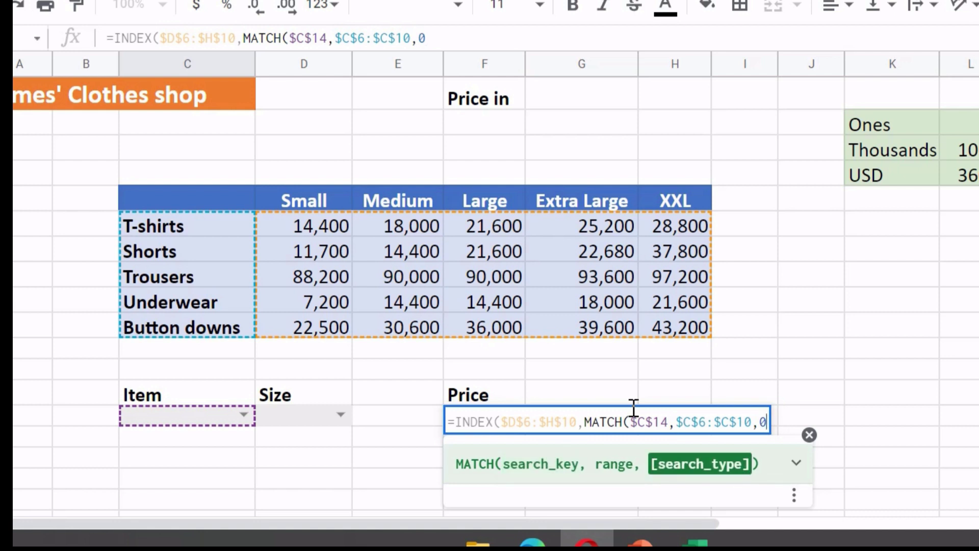
{"action": "type", "text": ")"}
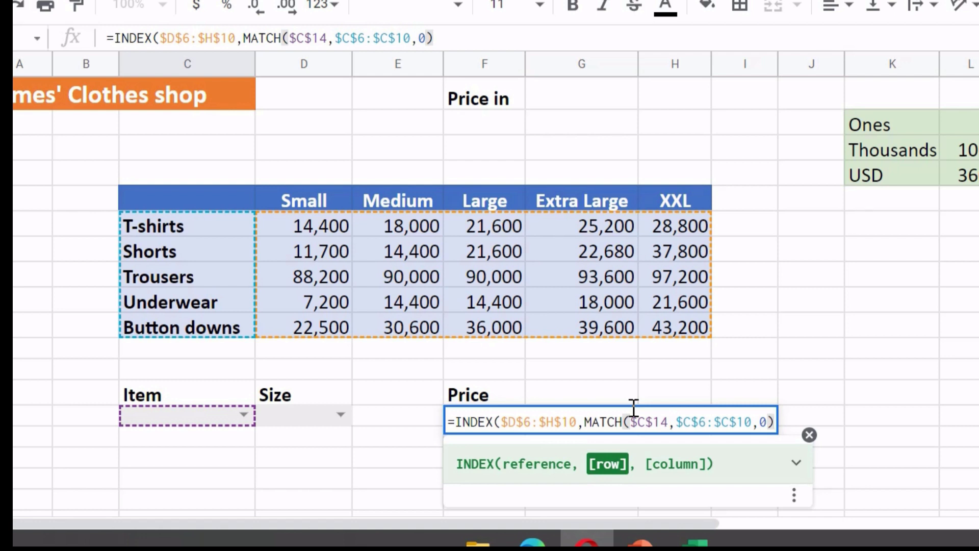
{"action": "type", "text": ","}
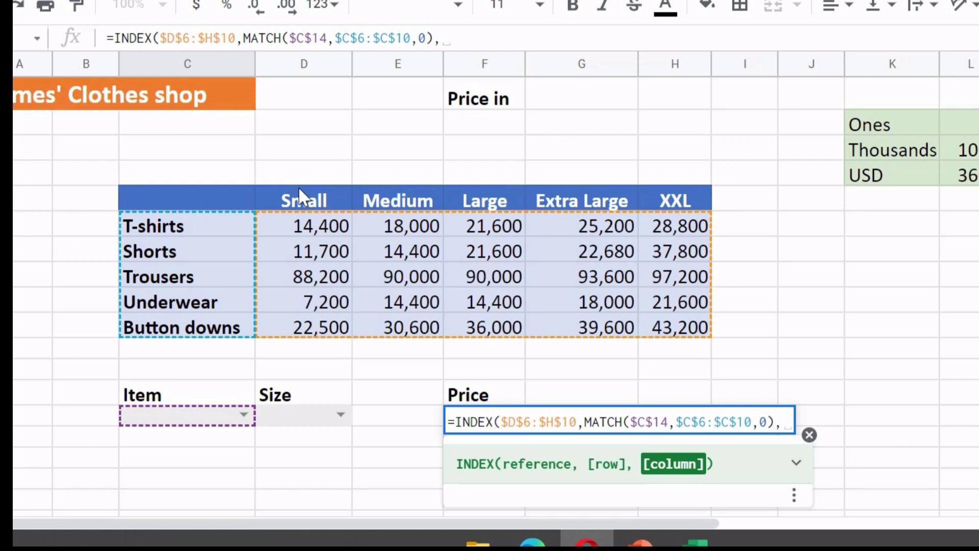
Add MATCH($D$14,$D$5:$H$5,0) as the column argument and enter the formula, showing #N/A
{"action": "type", "text": "match"}
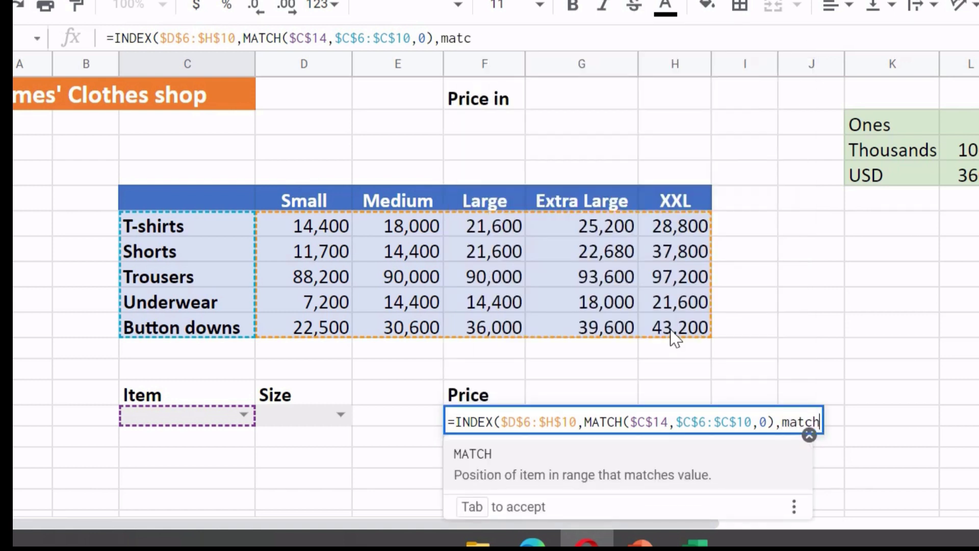
{"action": "key", "text": "Tab"}
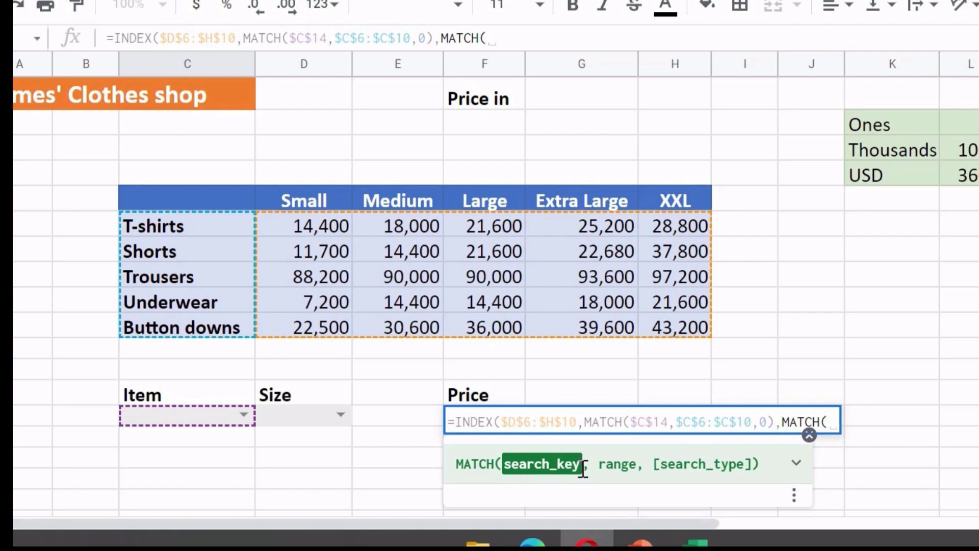
{"action": "left_click", "coordinate": [299, 421]}
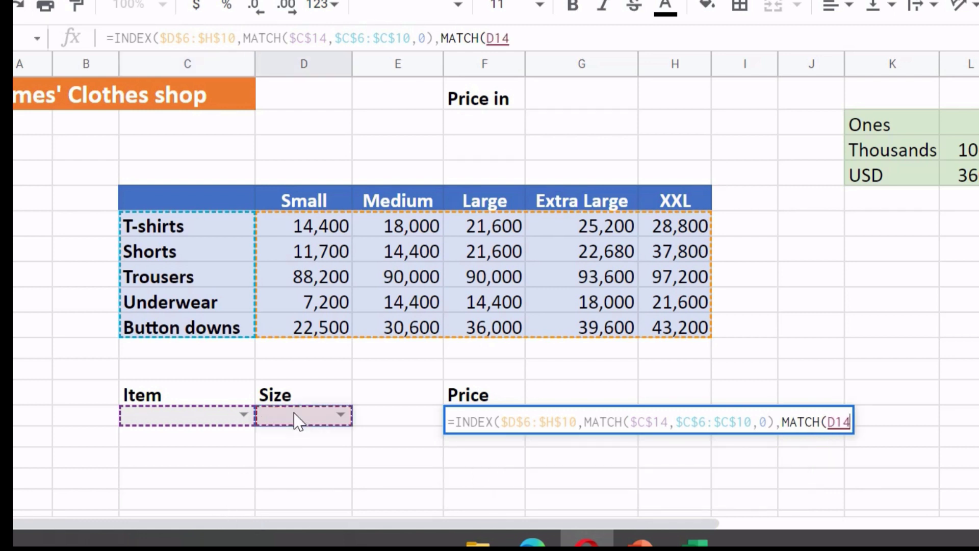
{"action": "key", "text": "F4"}
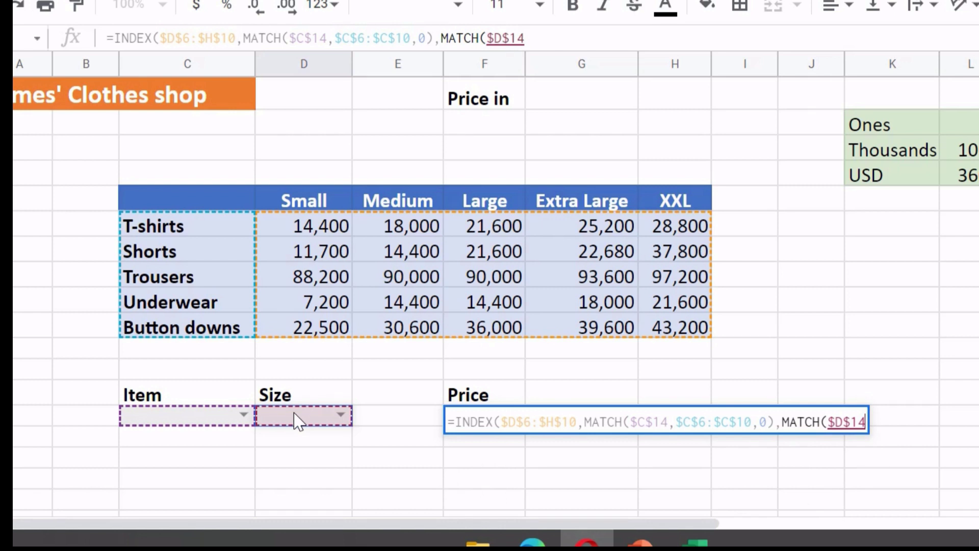
{"action": "type", "text": ","}
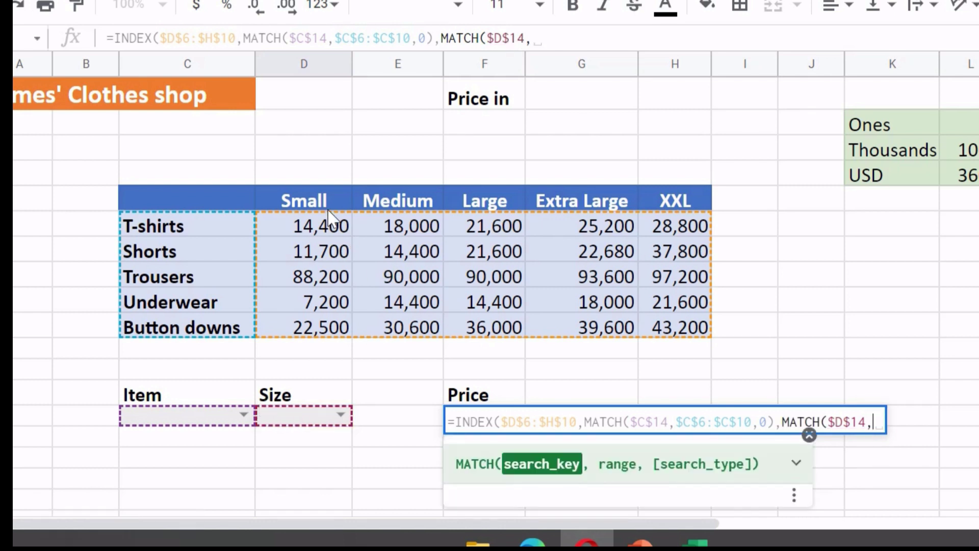
{"action": "left_click_drag", "start_coordinate": [317, 200], "coordinate": [658, 207]}
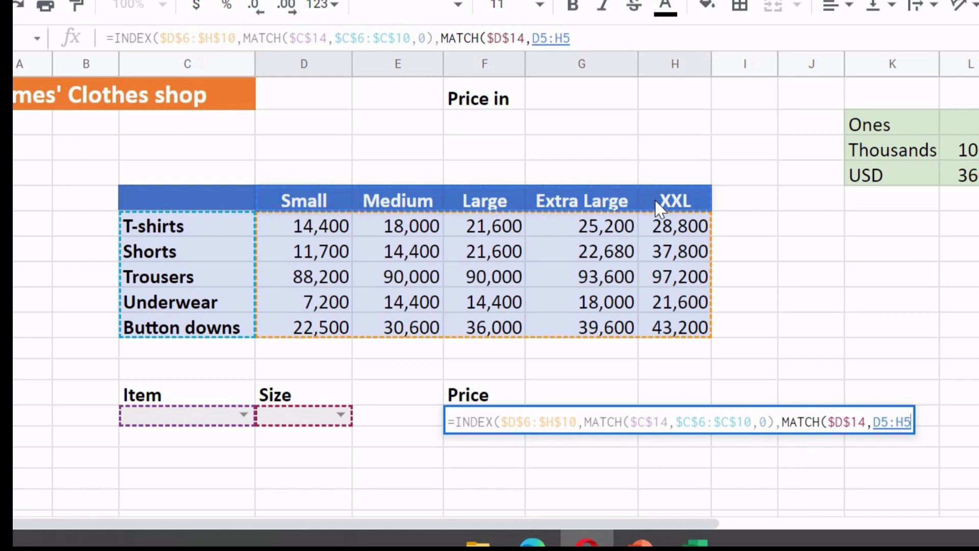
{"action": "key", "text": "F4"}
{"action": "type", "text": ","}
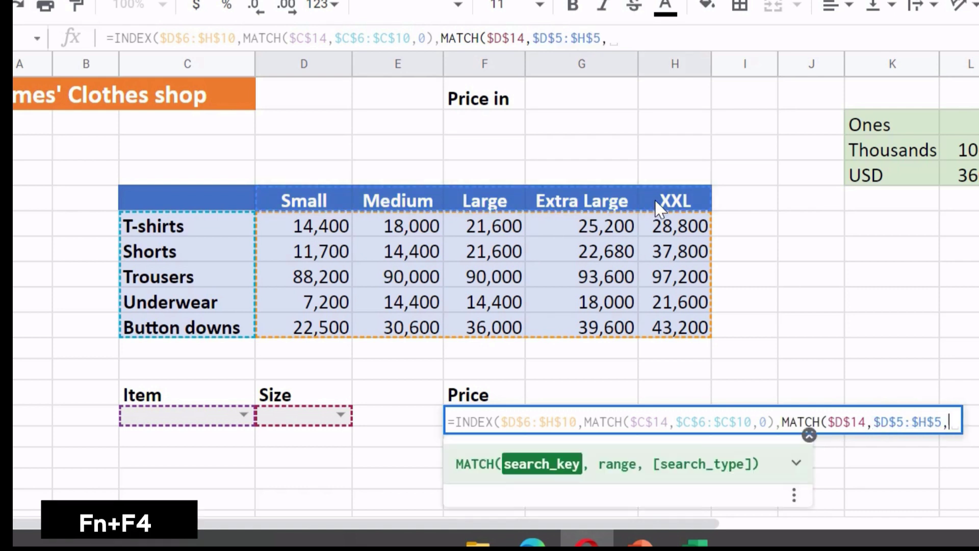
{"action": "type", "text": "0"}
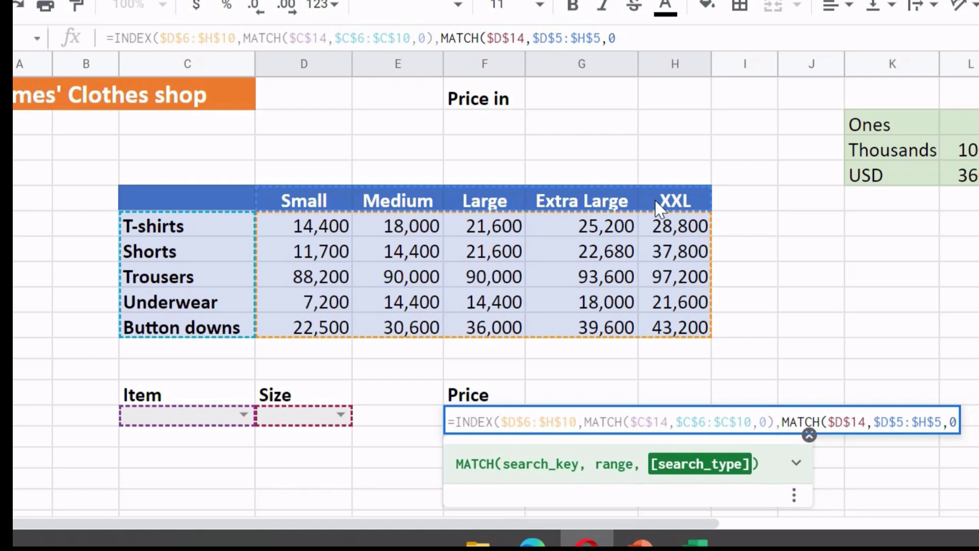
{"action": "type", "text": ")"}
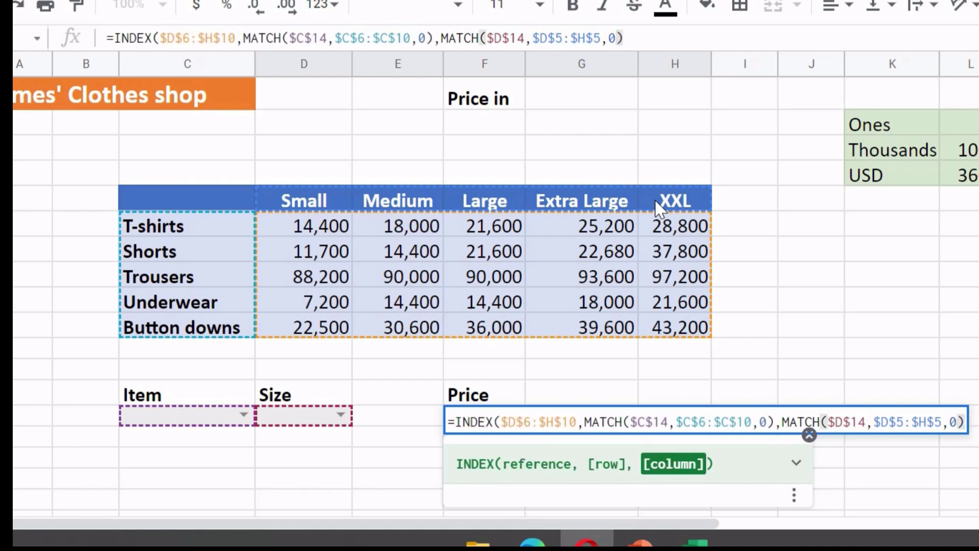
{"action": "key", "text": "Return"}
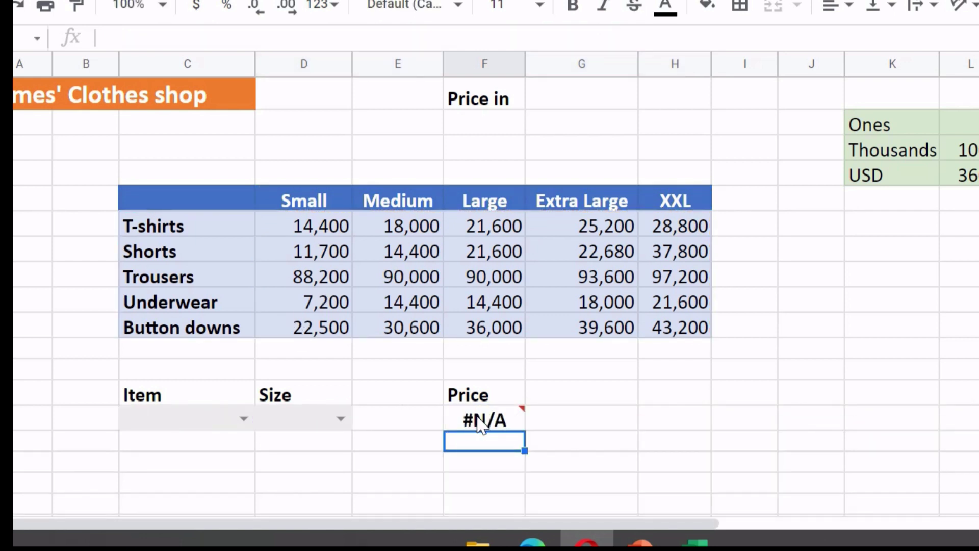
Test the lookup with T-shirts in Medium and compare the result against the table
{"action": "left_click", "coordinate": [242, 419]}
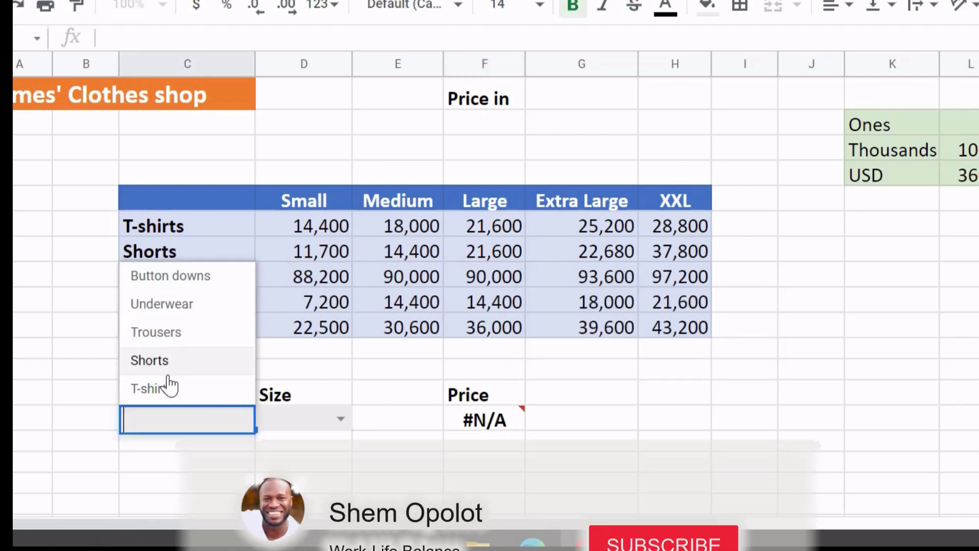
{"action": "left_click", "coordinate": [168, 388]}
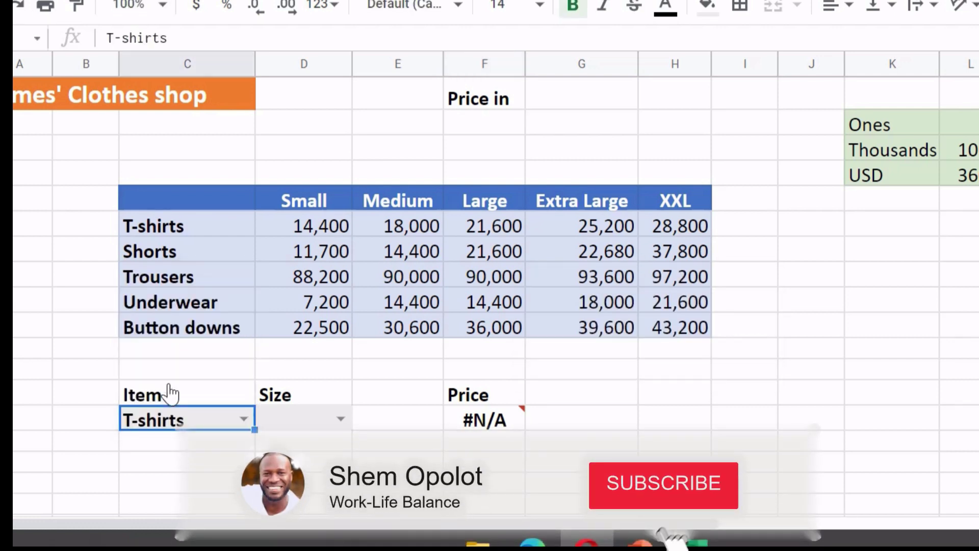
{"action": "left_click", "coordinate": [340, 418]}
{"action": "left_click", "coordinate": [290, 361]}
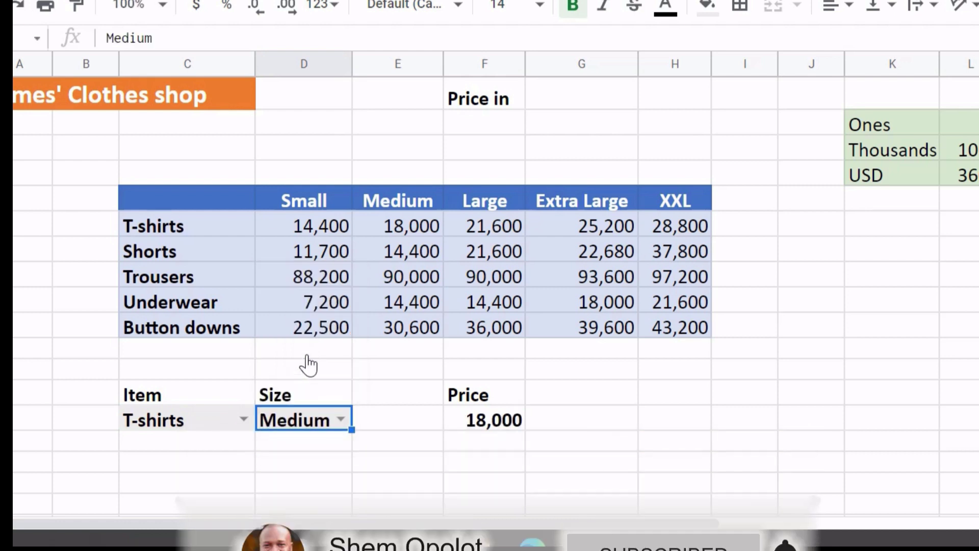
{"action": "left_click", "coordinate": [487, 427]}
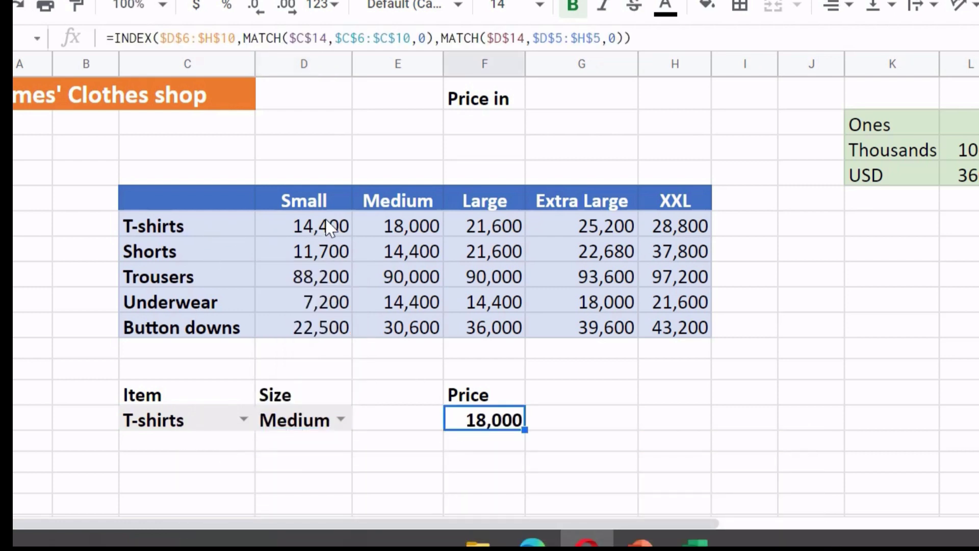
{"action": "left_click", "coordinate": [411, 226]}
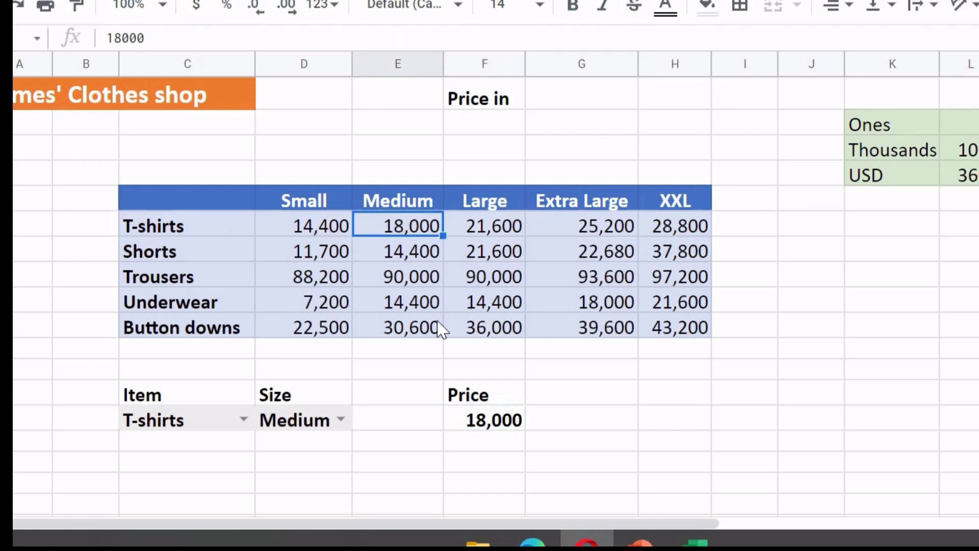
Switch to Button downs in Extra Large, autofit column D, and confirm 39,600 matches the table
{"action": "left_click", "coordinate": [347, 422]}
{"action": "left_click", "coordinate": [295, 306]}
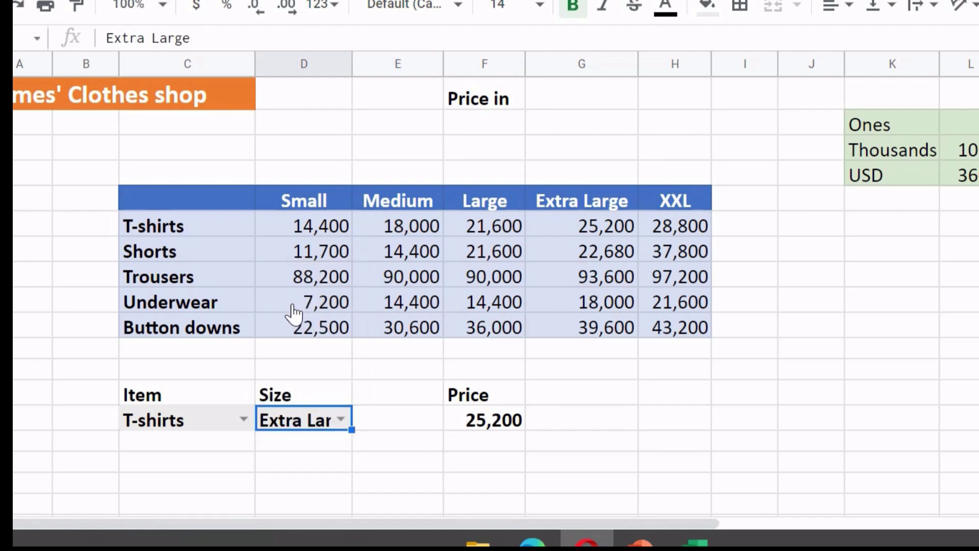
{"action": "left_click", "coordinate": [243, 419]}
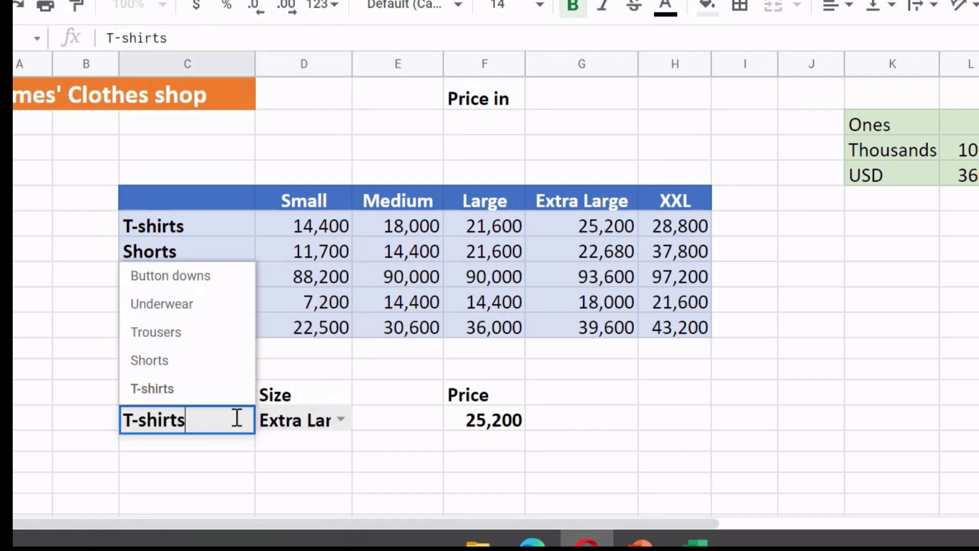
{"action": "left_click", "coordinate": [192, 280]}
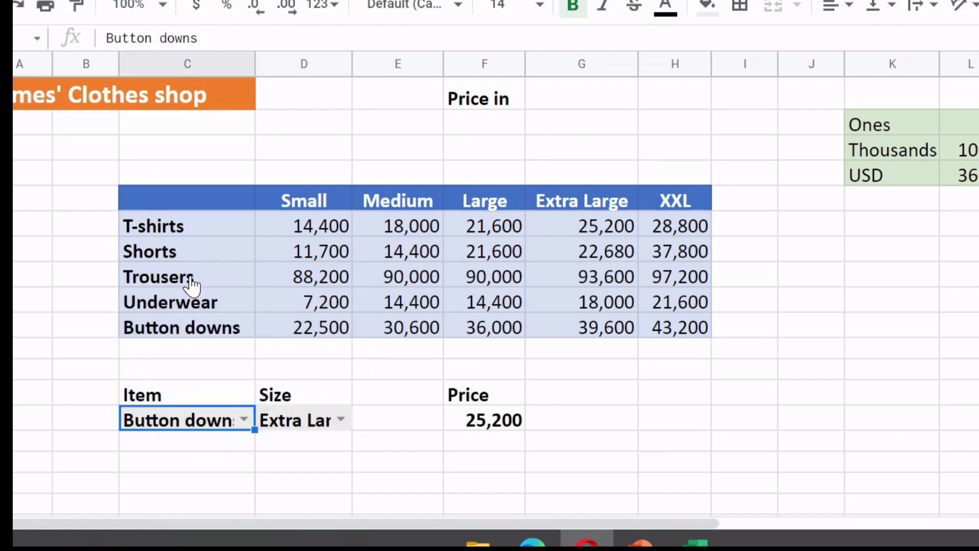
{"action": "double_click", "coordinate": [352, 68]}
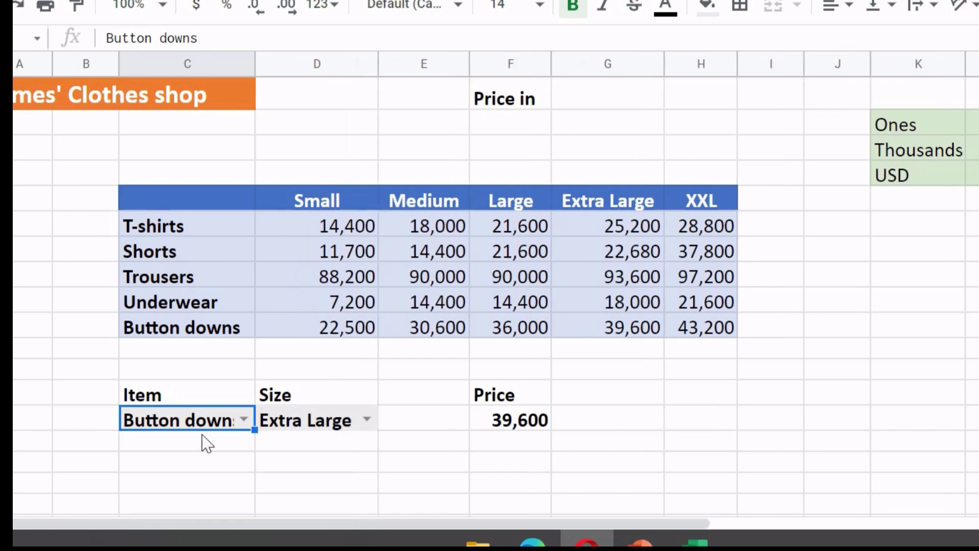
{"action": "left_click", "coordinate": [631, 332]}
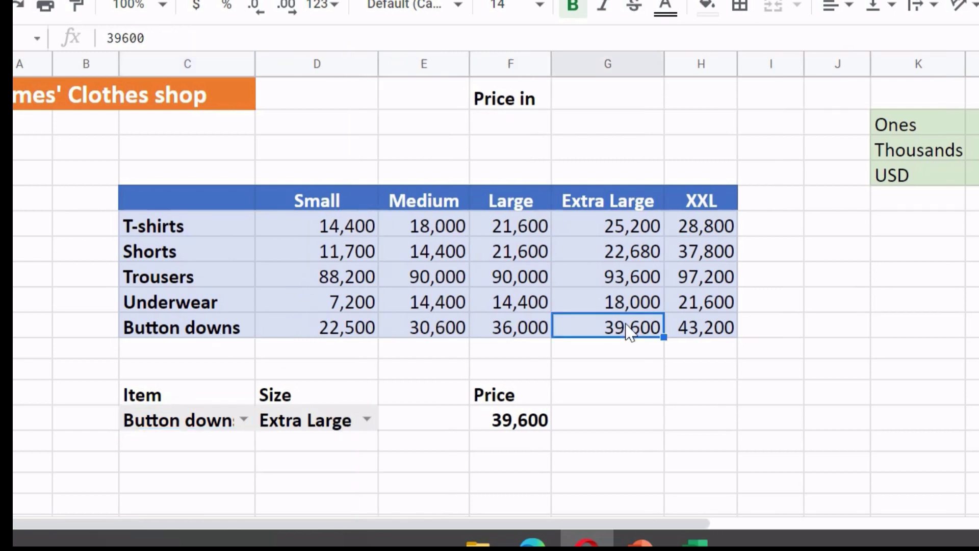
{"action": "left_click", "coordinate": [522, 431]}
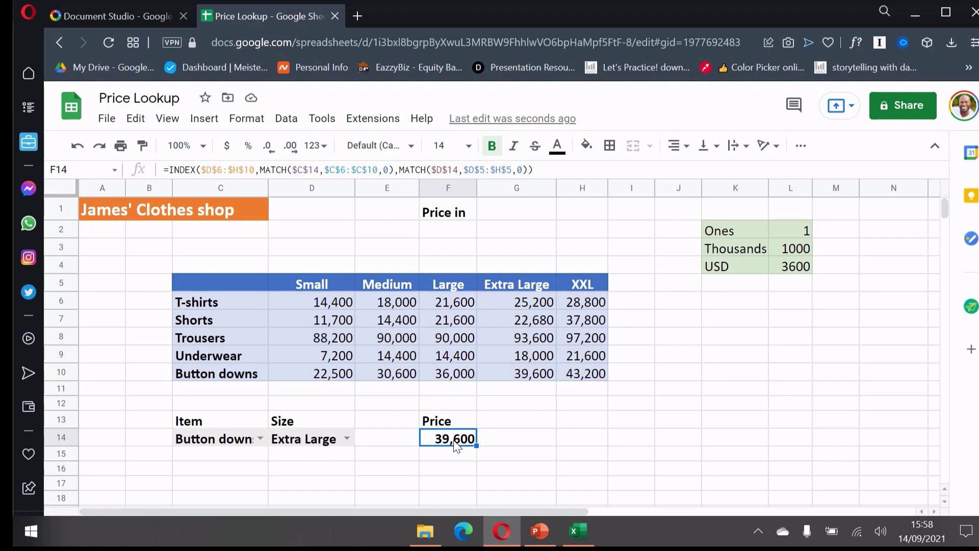
{"action": "left_click_drag", "start_coordinate": [723, 229], "coordinate": [777, 275]}
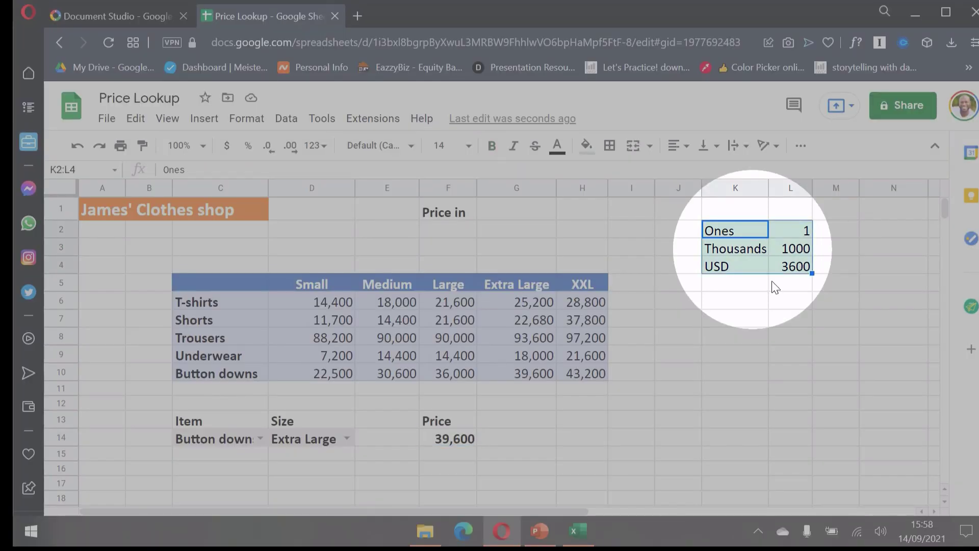
{"action": "left_click_drag", "start_coordinate": [727, 306], "coordinate": [734, 244]}
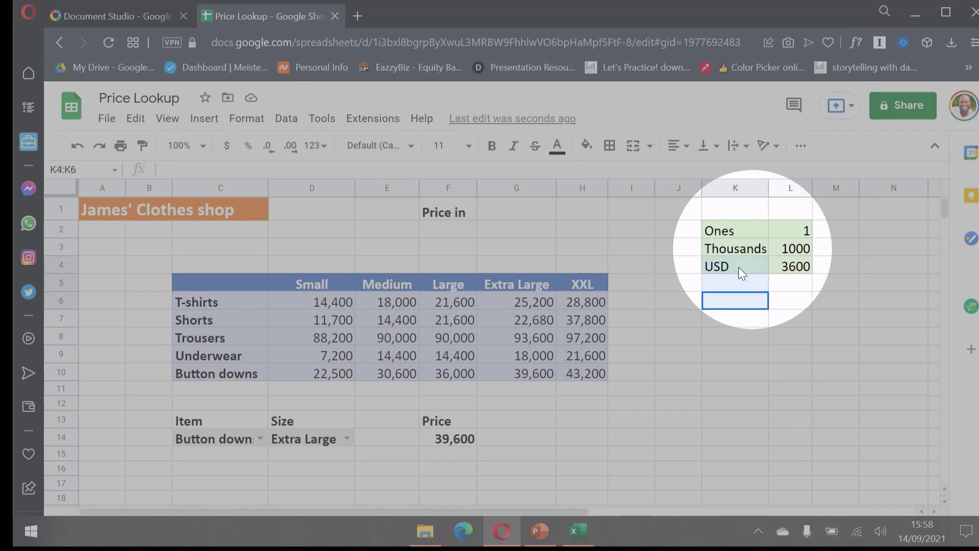
{"action": "left_click", "coordinate": [795, 284]}
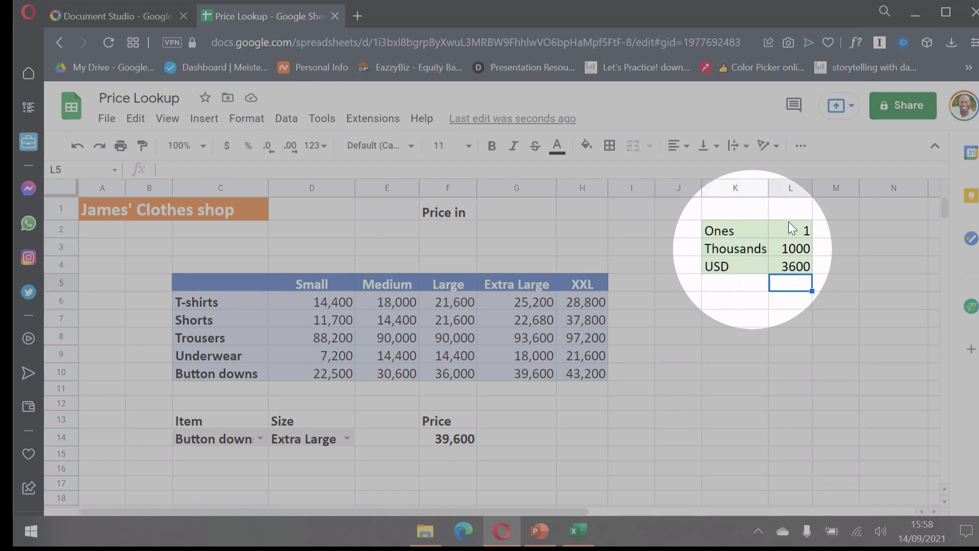
{"action": "left_click", "coordinate": [790, 226]}
{"action": "left_click", "coordinate": [791, 254]}
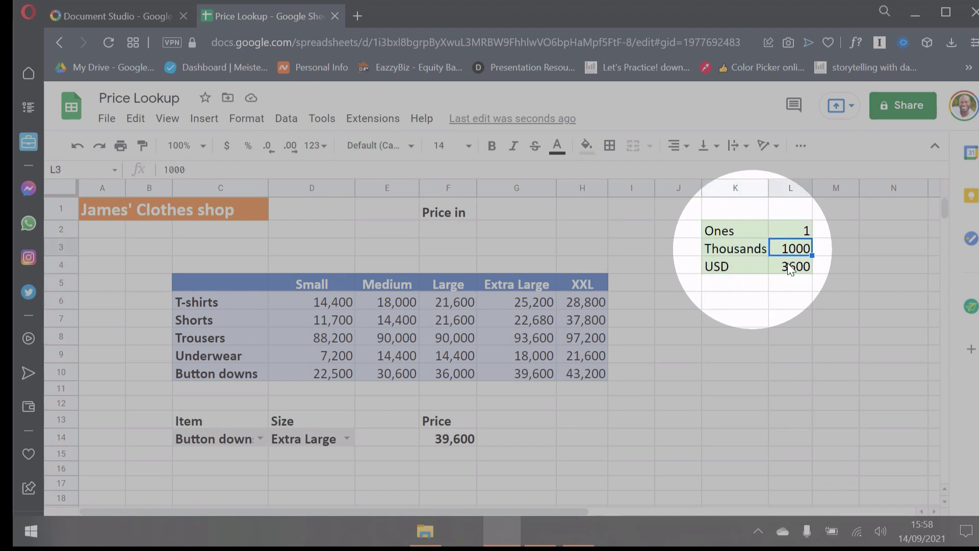
{"action": "left_click", "coordinate": [791, 268]}
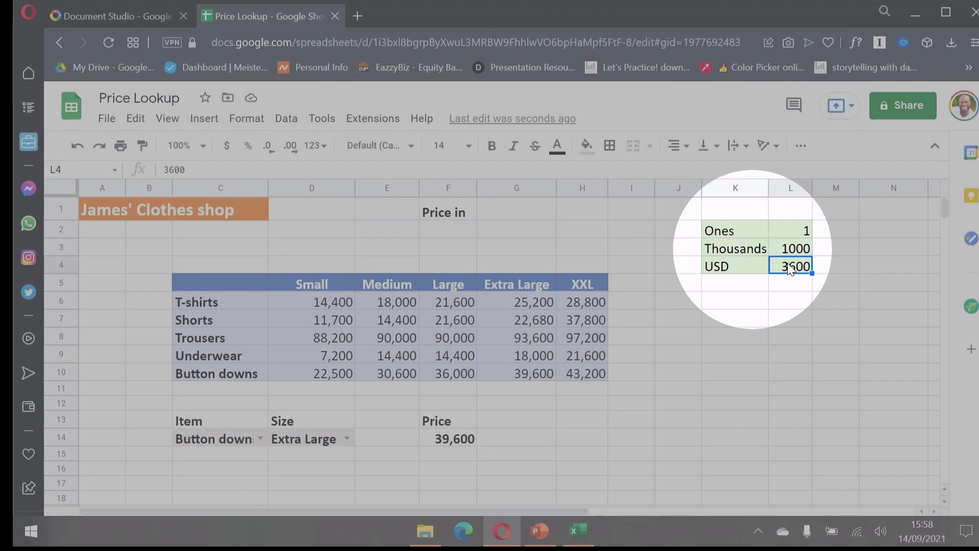
{"action": "left_click", "coordinate": [512, 216]}
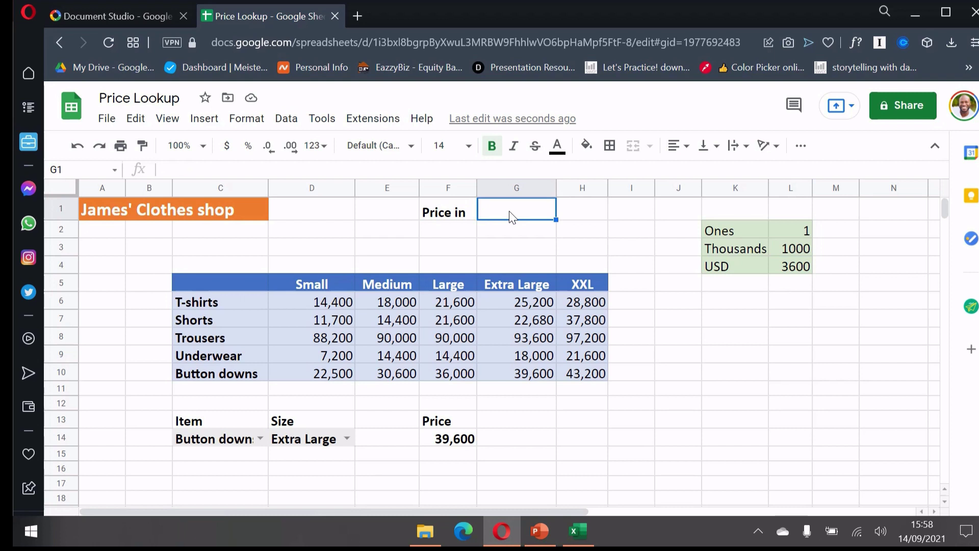
{"action": "left_click", "coordinate": [457, 217]}
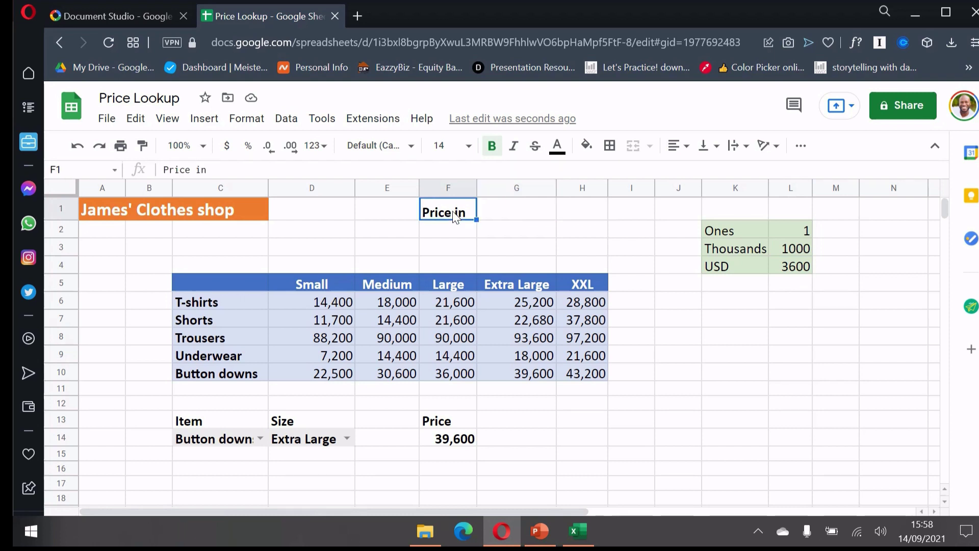
{"action": "left_click", "coordinate": [520, 214]}
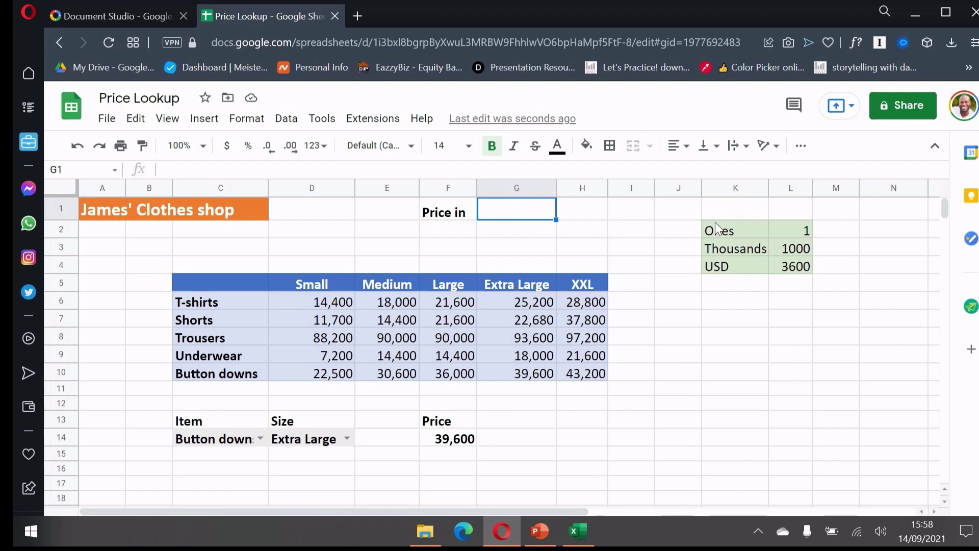
{"action": "left_click_drag", "start_coordinate": [718, 228], "coordinate": [723, 270]}
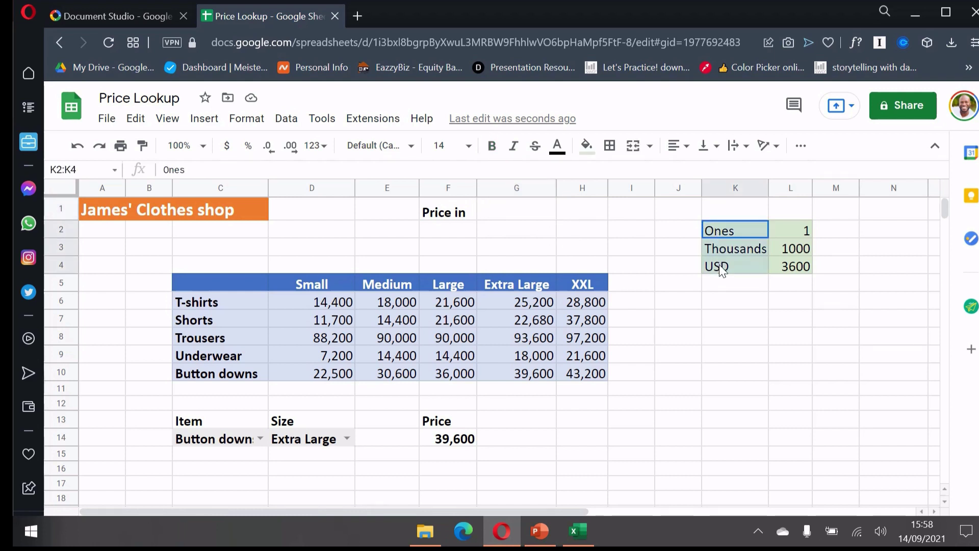
{"action": "left_click", "coordinate": [517, 207]}
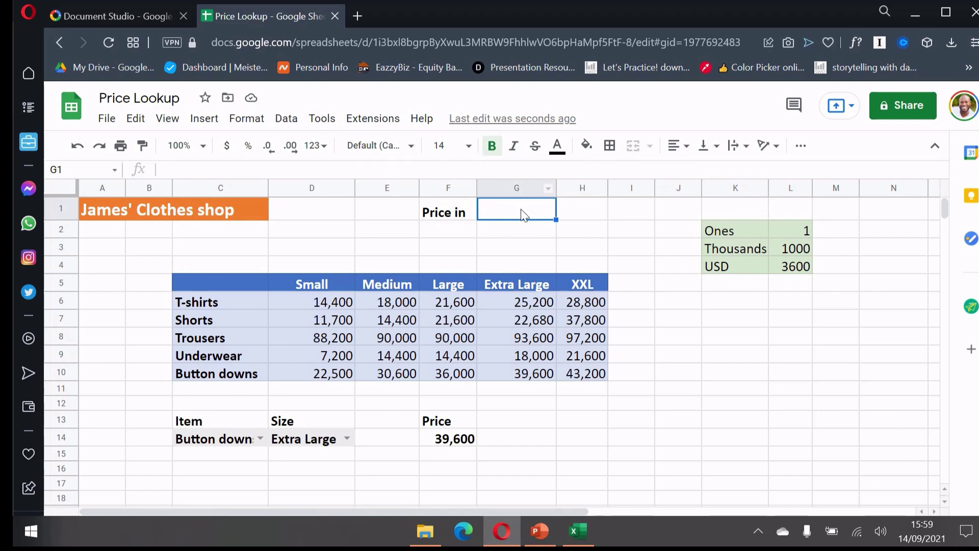
Add a dropdown to G1 listing the unit names from K2:K4
{"action": "left_click", "coordinate": [294, 121]}
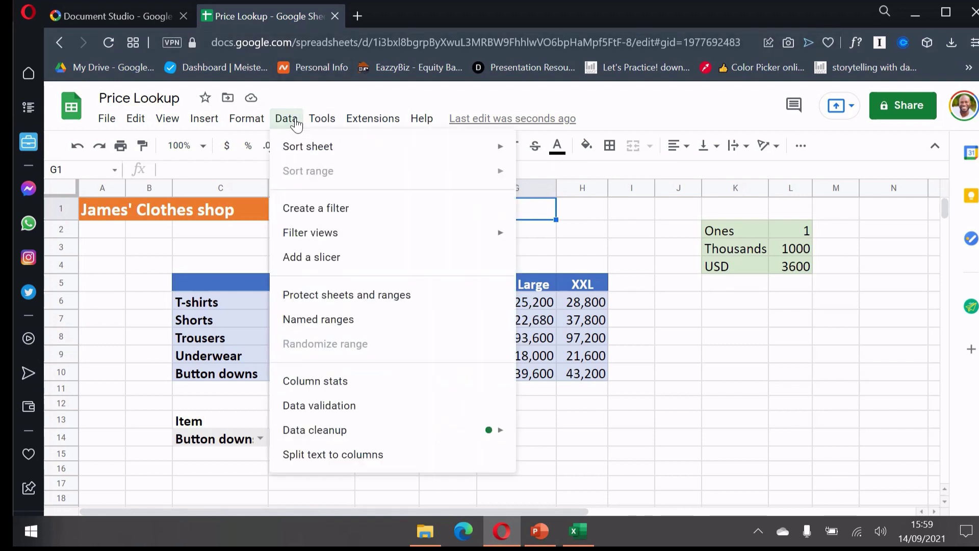
{"action": "left_click", "coordinate": [288, 406]}
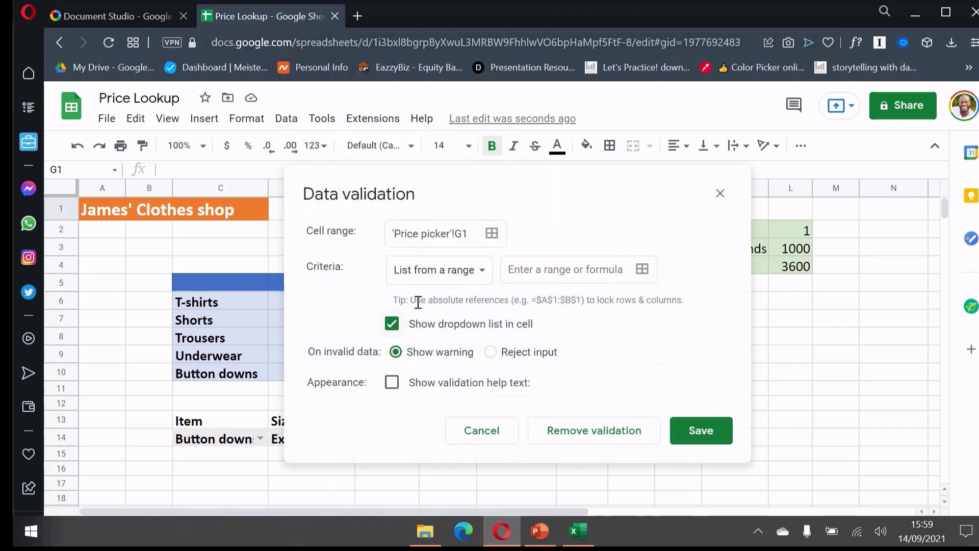
{"action": "left_click_drag", "start_coordinate": [525, 181], "coordinate": [361, 276]}
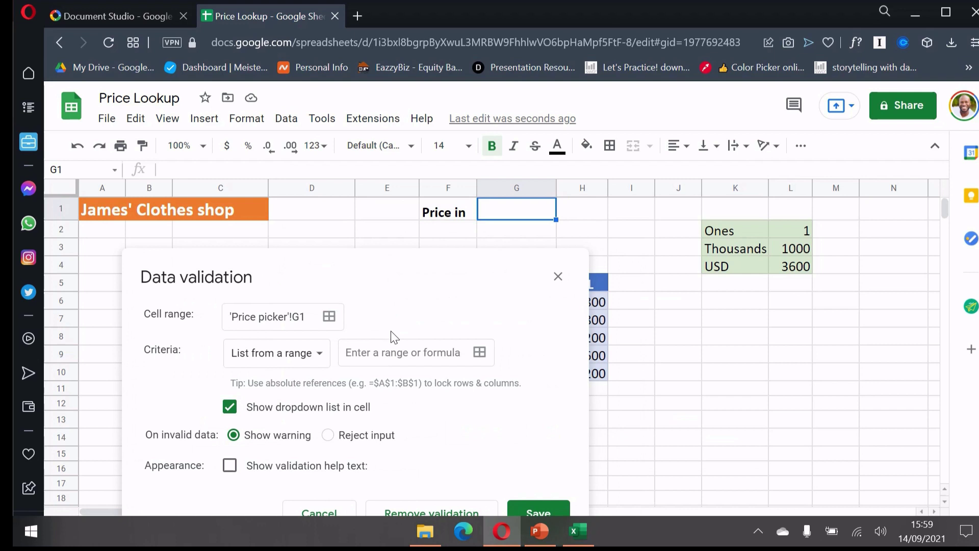
{"action": "left_click", "coordinate": [394, 351]}
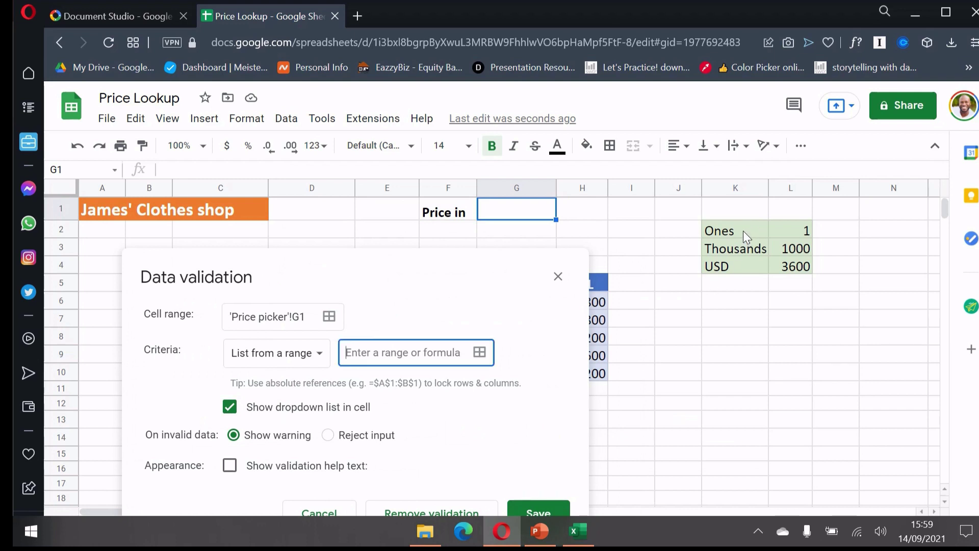
{"action": "left_click_drag", "start_coordinate": [743, 231], "coordinate": [740, 261]}
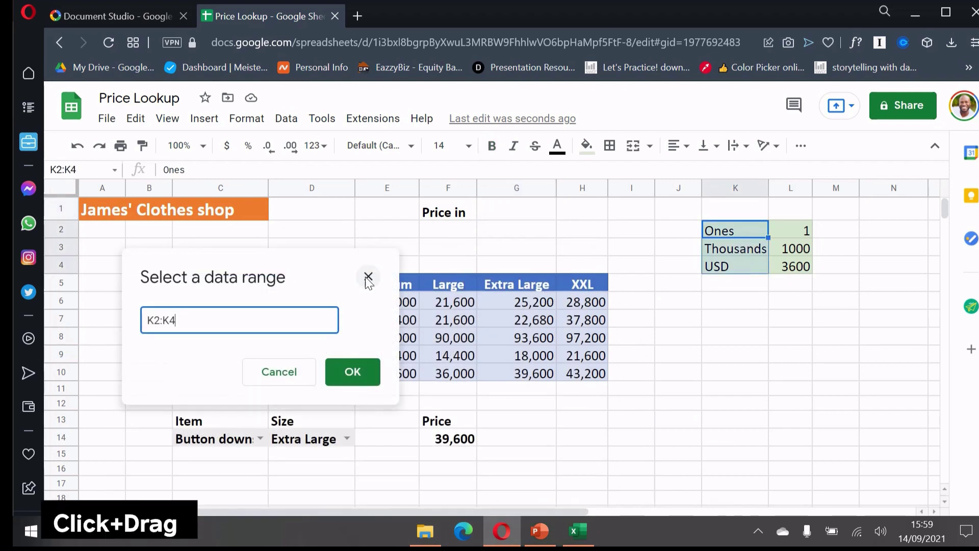
{"action": "left_click", "coordinate": [363, 384]}
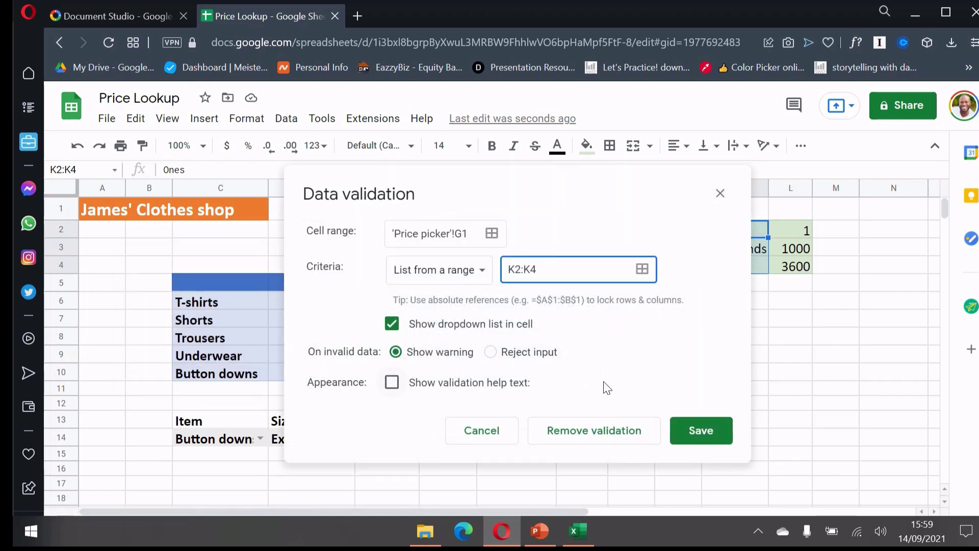
{"action": "left_click", "coordinate": [699, 430]}
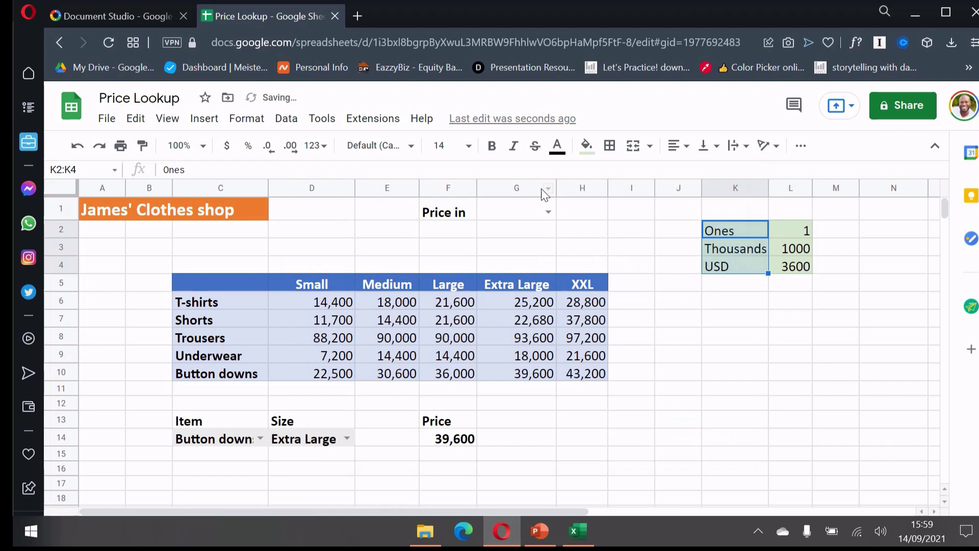
Check the new unit choices and choose Ones in G1, then move to H1
{"action": "left_click", "coordinate": [547, 211]}
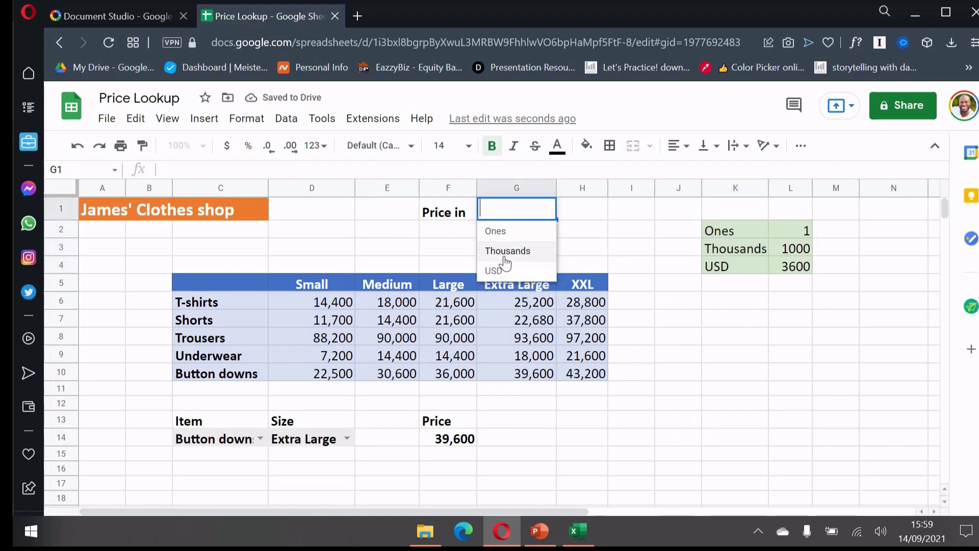
{"action": "left_click", "coordinate": [583, 209]}
{"action": "left_click", "coordinate": [550, 210]}
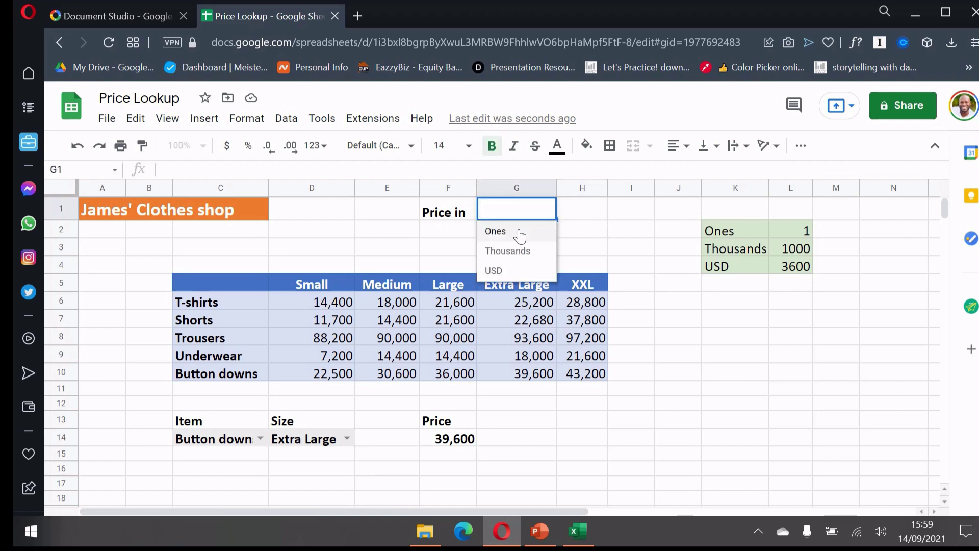
{"action": "left_click", "coordinate": [521, 235]}
{"action": "left_click", "coordinate": [578, 213]}
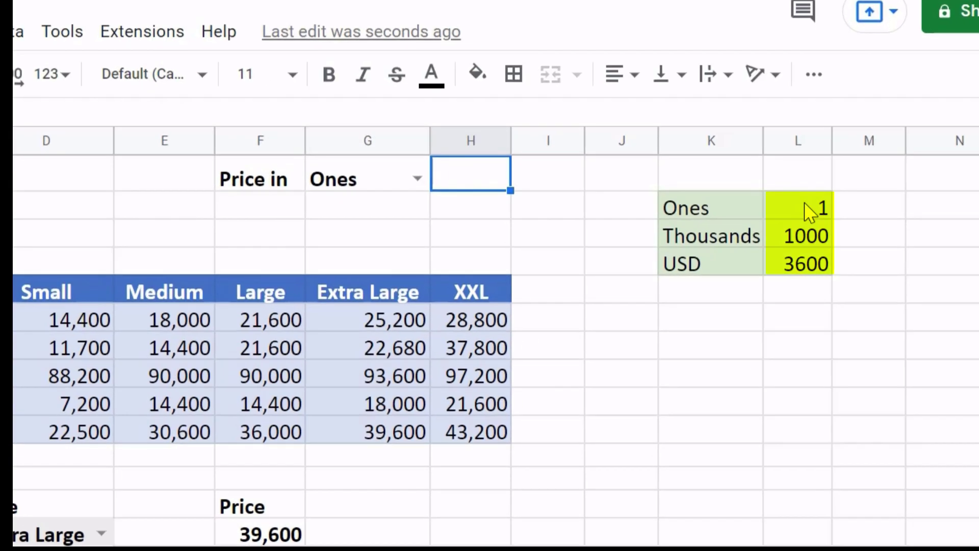
{"action": "left_click", "coordinate": [795, 227]}
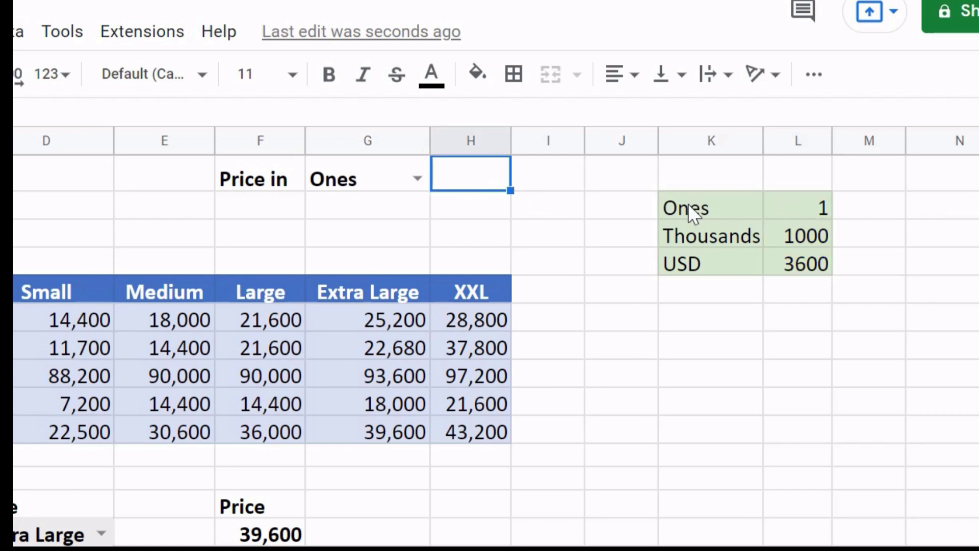
{"action": "left_click_drag", "start_coordinate": [688, 203], "coordinate": [806, 266]}
Start H1's formula as =VLOOKUP($G$1, with the unit cell locked
{"action": "type", "text": "=vl"}
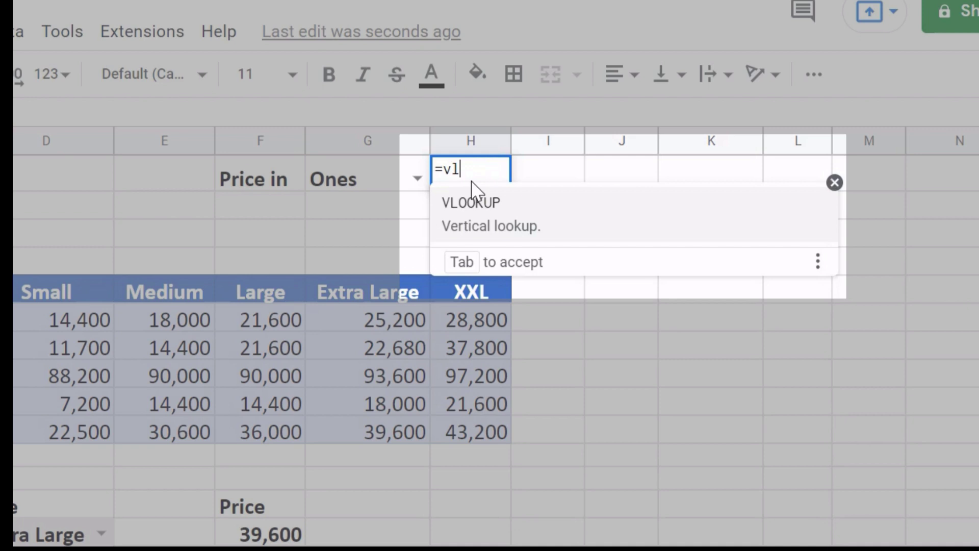
{"action": "key", "text": "Tab"}
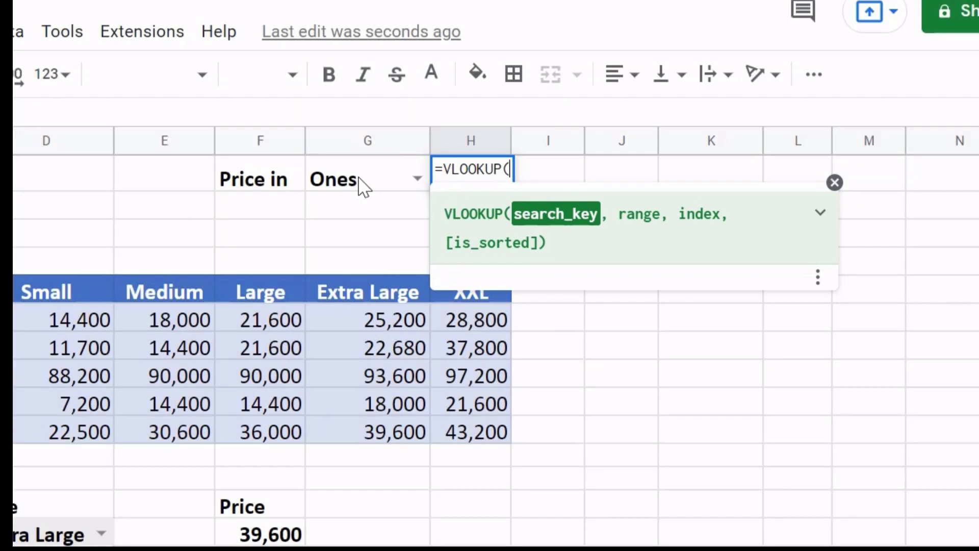
{"action": "left_click", "coordinate": [363, 187]}
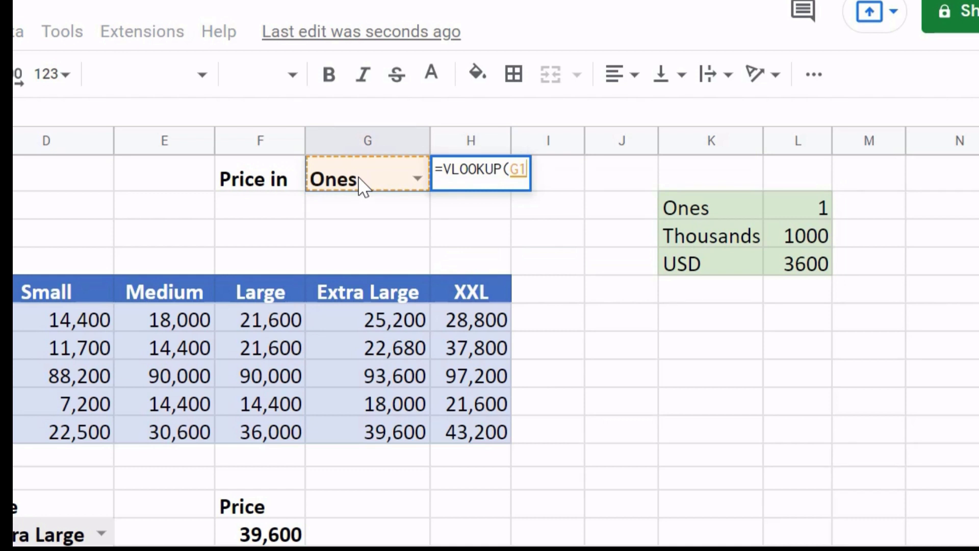
{"action": "key", "text": "F4"}
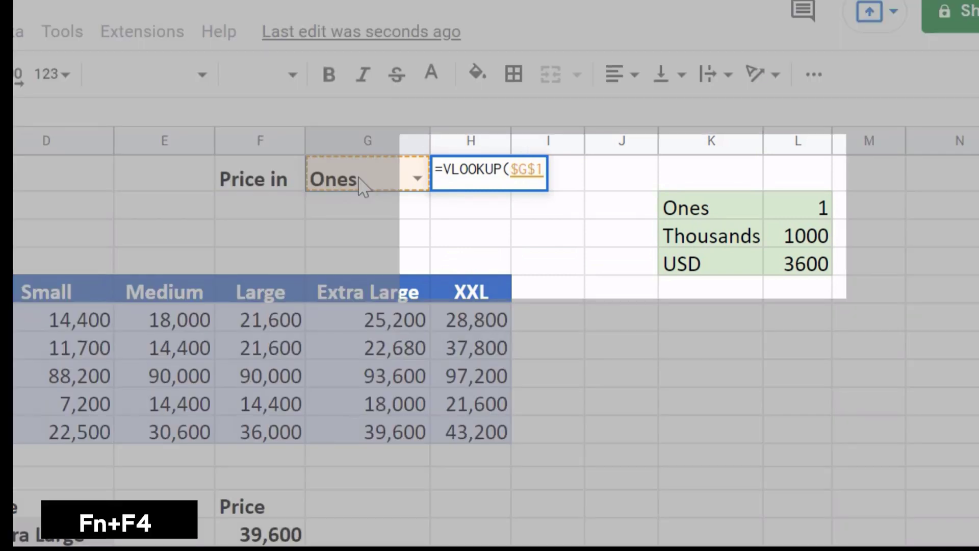
{"action": "type", "text": ","}
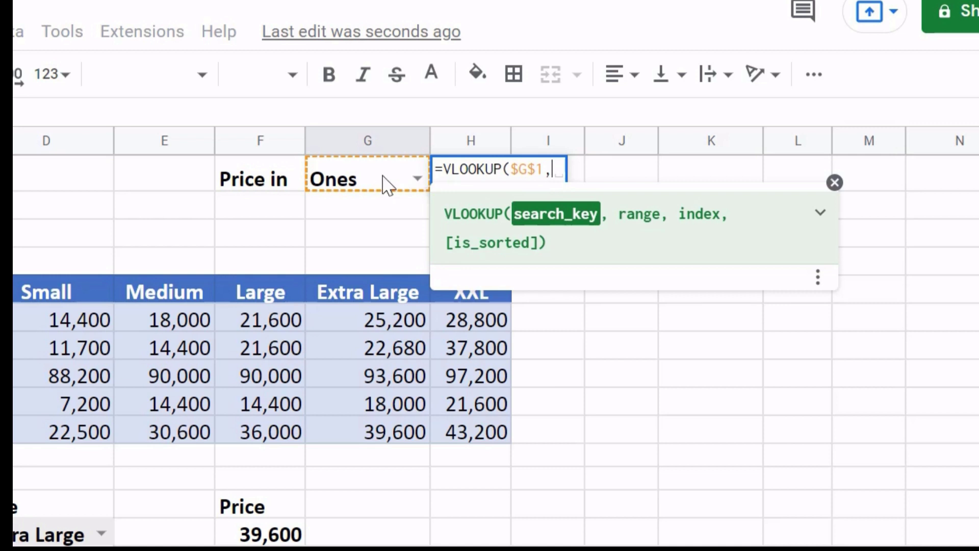
Complete the VLOOKUP with $K$2:$L$4 and column 2, and enter it so H1 returns 1
{"action": "left_click", "coordinate": [835, 184]}
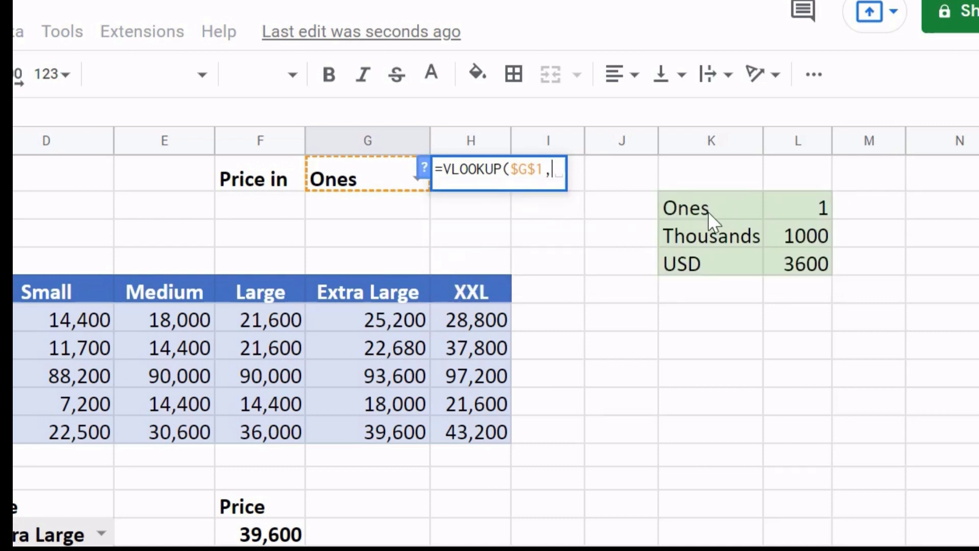
{"action": "left_click_drag", "start_coordinate": [704, 213], "coordinate": [800, 263]}
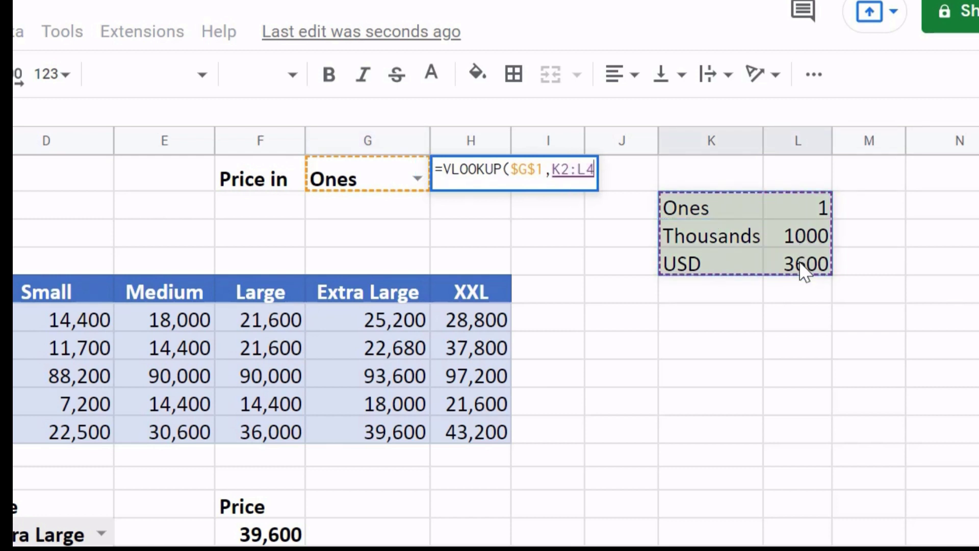
{"action": "key", "text": "F4"}
{"action": "type", "text": ","}
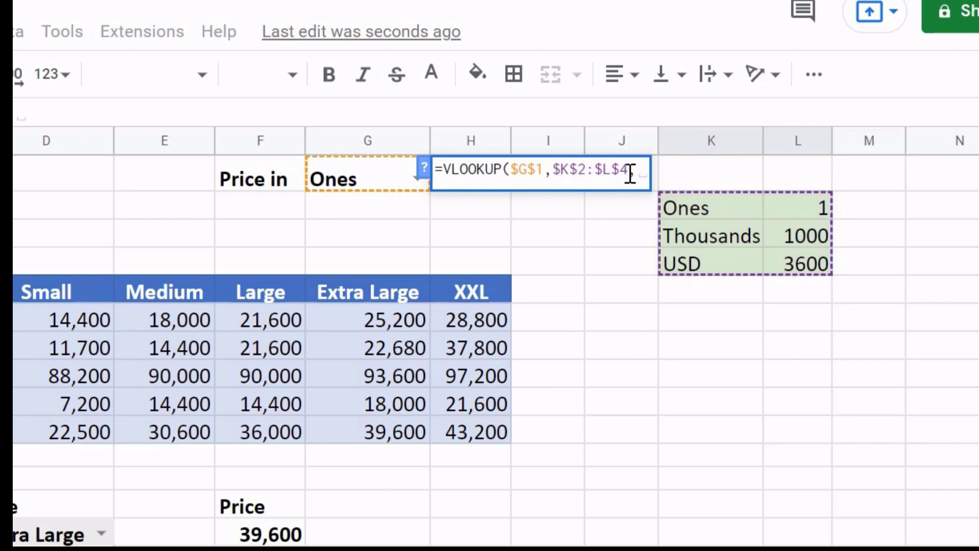
{"action": "left_click", "coordinate": [421, 171]}
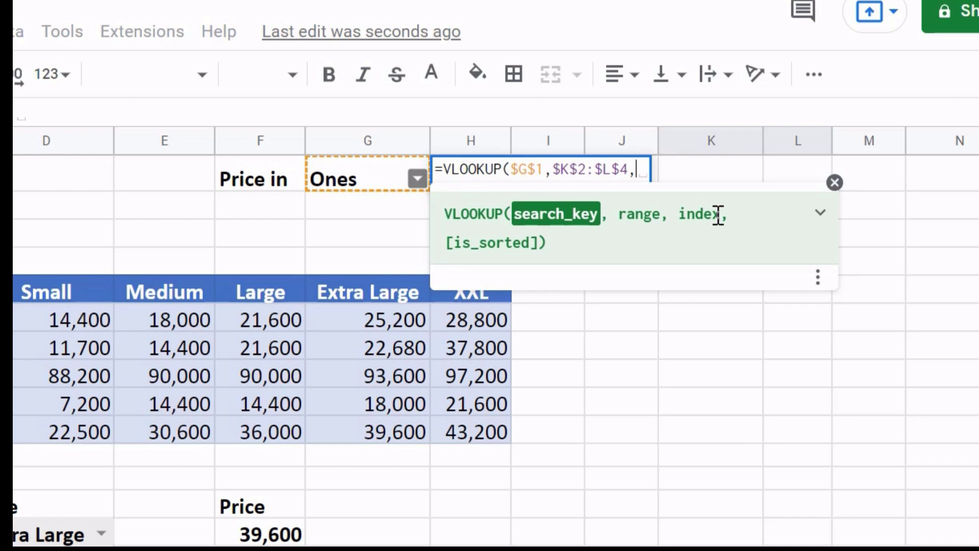
{"action": "left_click", "coordinate": [835, 182]}
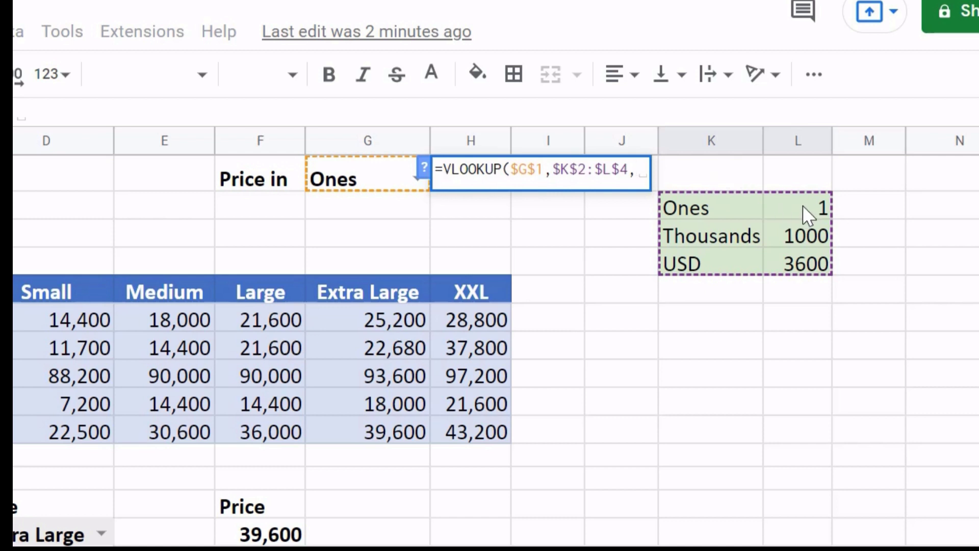
{"action": "type", "text": "2"}
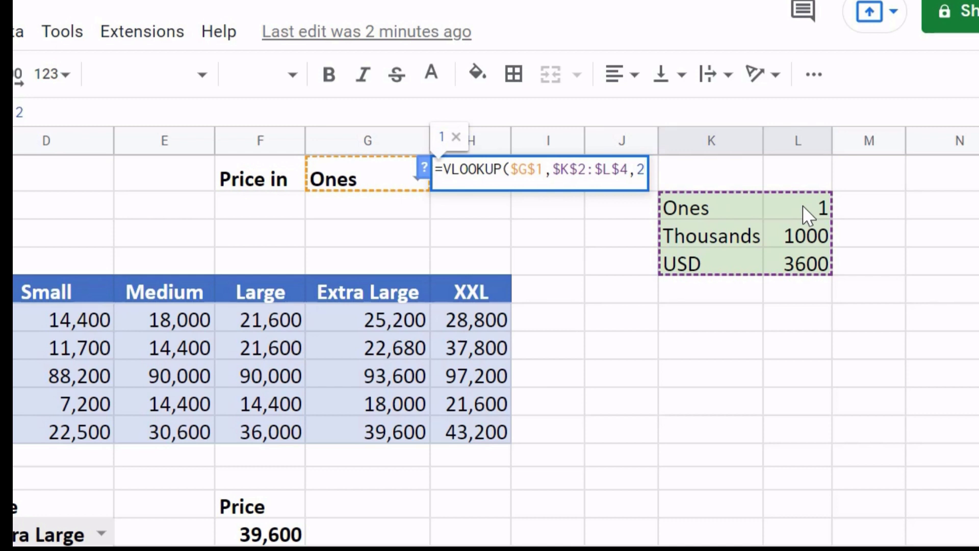
{"action": "type", "text": ")"}
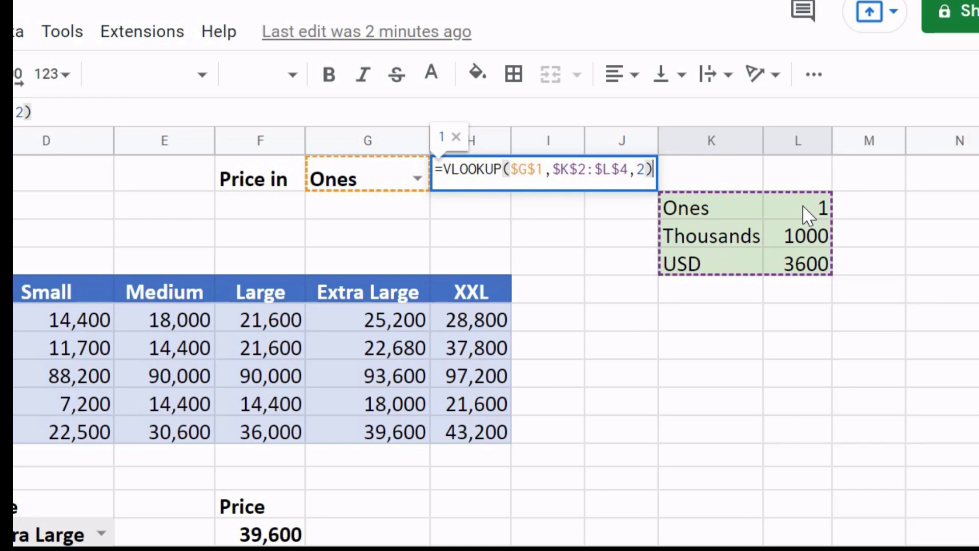
{"action": "key", "text": "Return"}
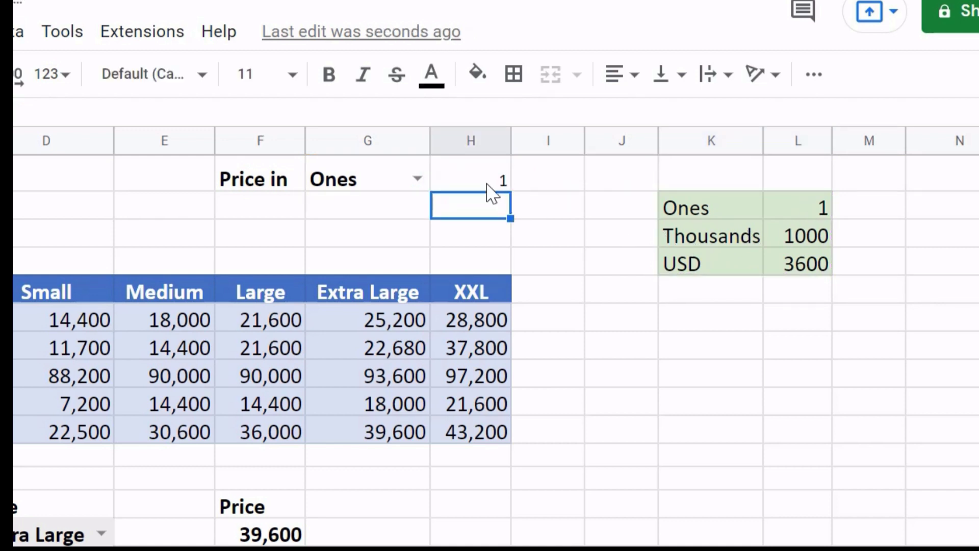
Switch G1's unit through Thousands to USD so H1 shows 3600
{"action": "left_click", "coordinate": [490, 183]}
{"action": "left_click", "coordinate": [418, 181]}
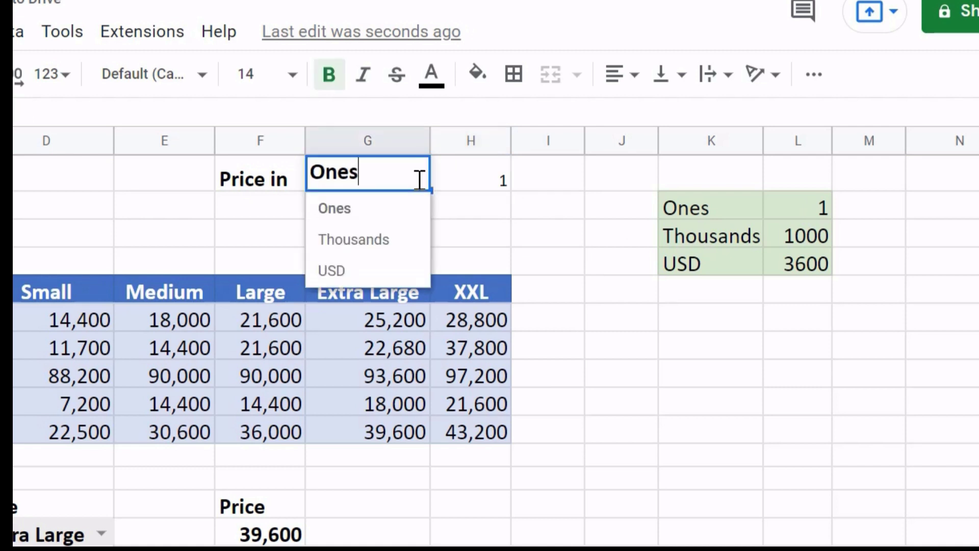
{"action": "left_click", "coordinate": [364, 248]}
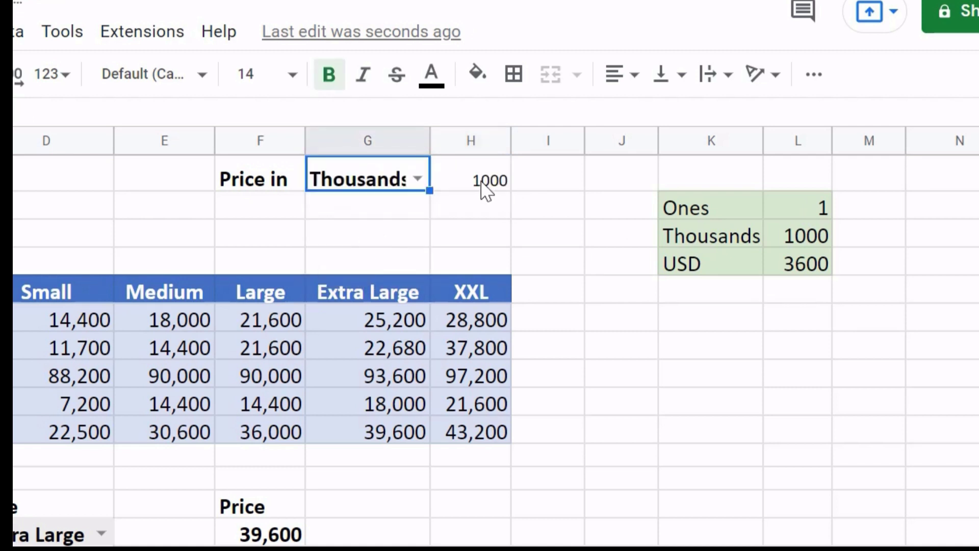
{"action": "left_click", "coordinate": [417, 179]}
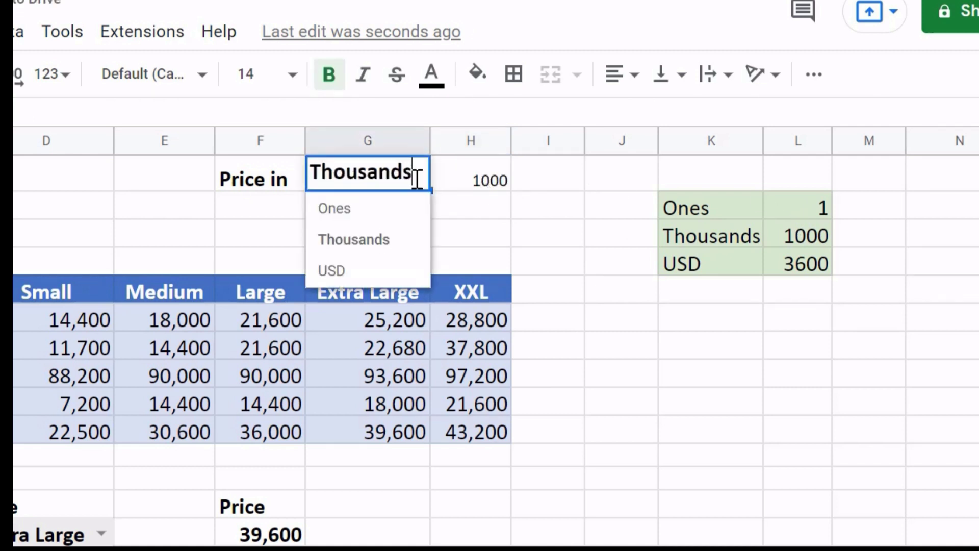
{"action": "left_click", "coordinate": [346, 273]}
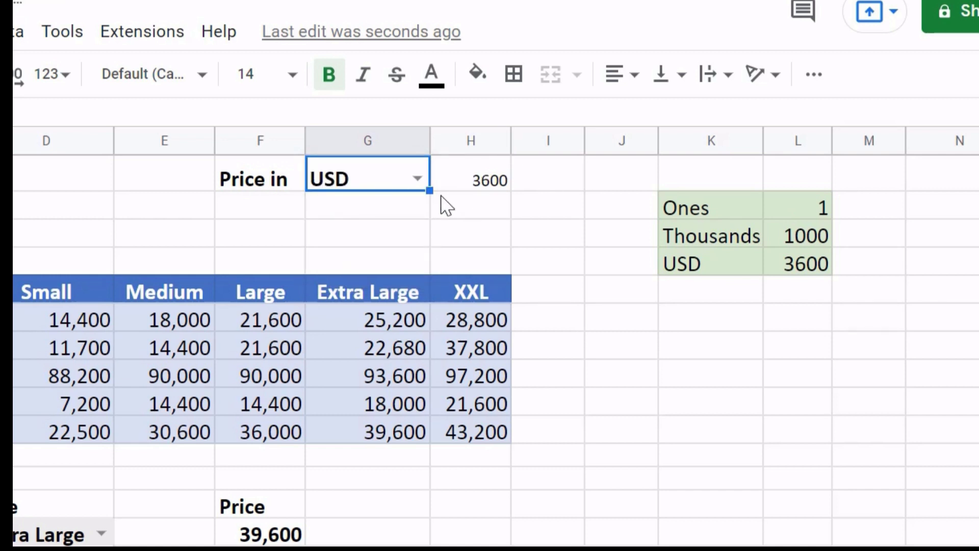
Format H1 bold at font size 14 with a light pink fill, widening column H
{"action": "left_click", "coordinate": [478, 183]}
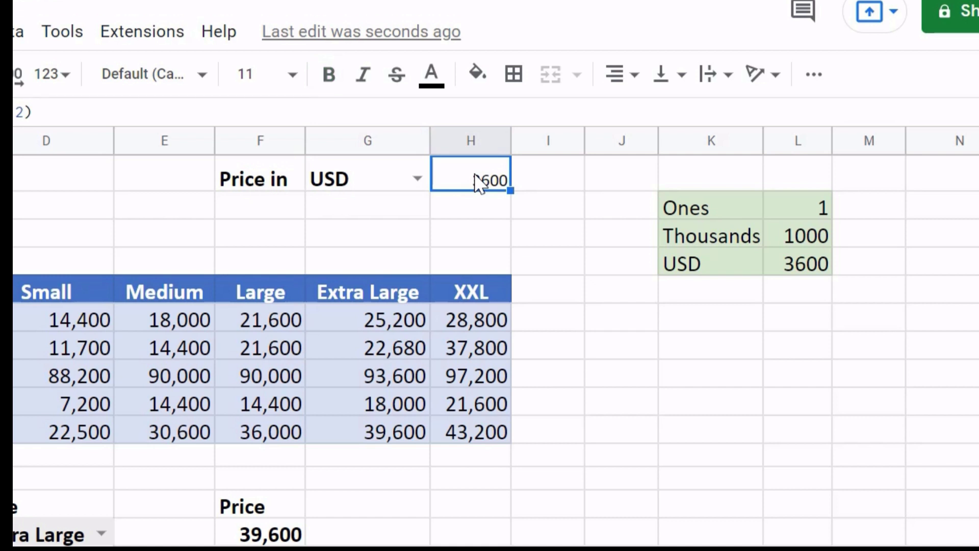
{"action": "key", "text": "ctrl+b"}
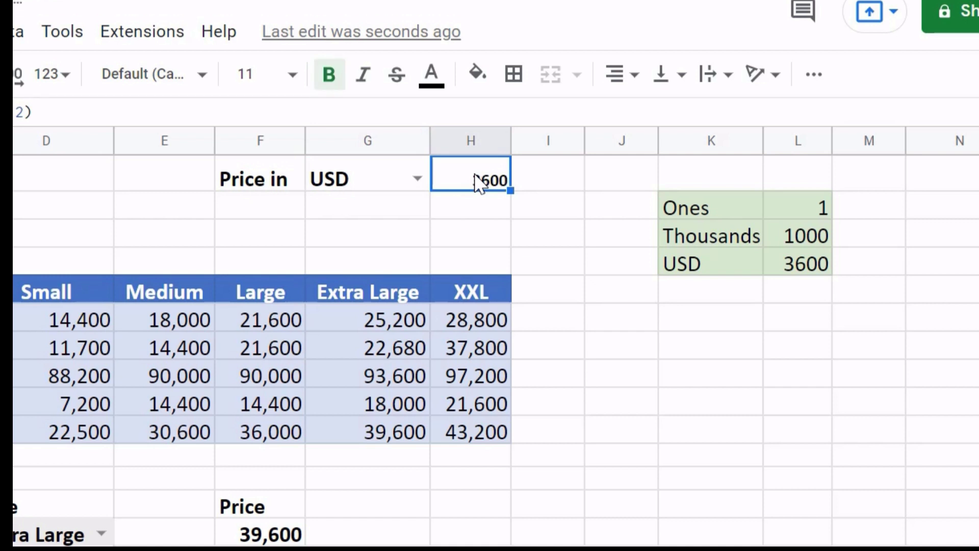
{"action": "left_click", "coordinate": [294, 76]}
{"action": "left_click", "coordinate": [252, 387]}
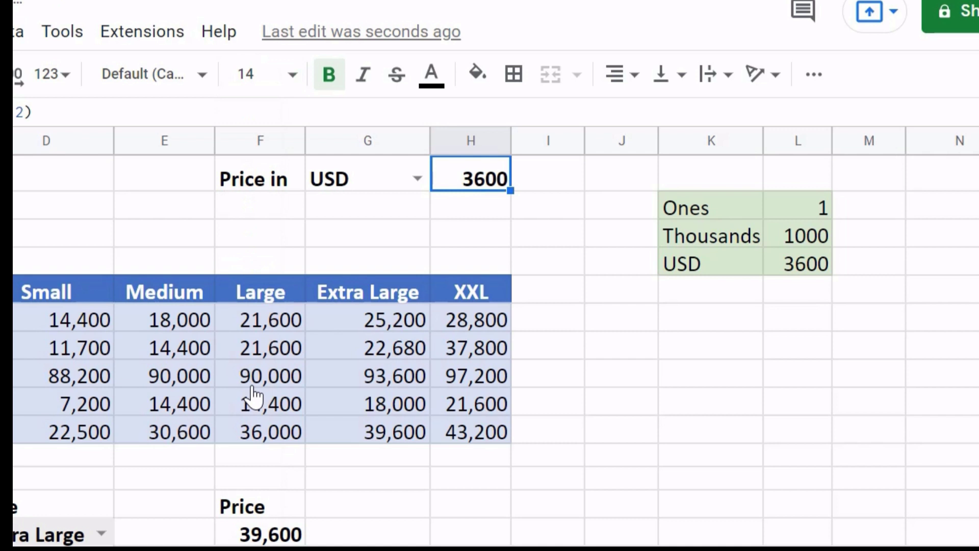
{"action": "left_click_drag", "start_coordinate": [510, 135], "coordinate": [538, 135]}
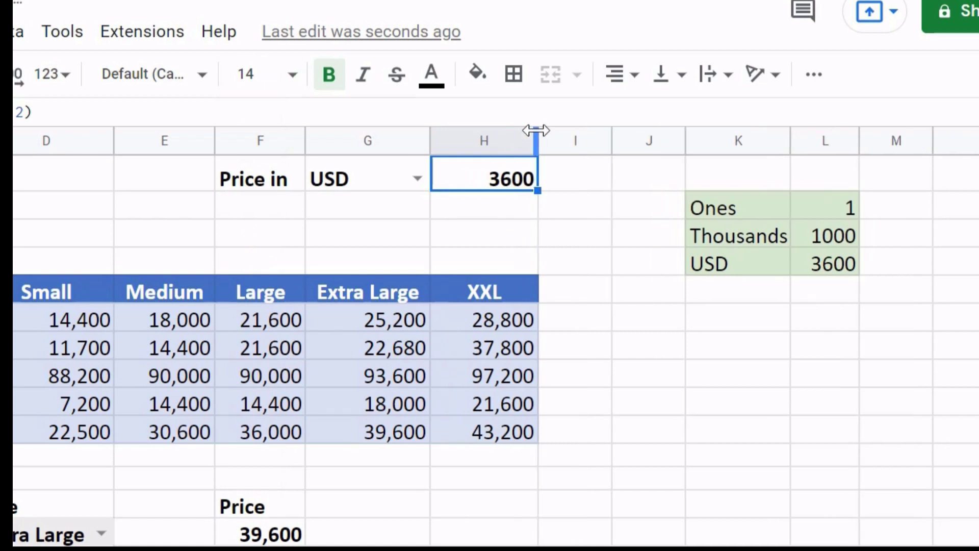
{"action": "left_click", "coordinate": [478, 75]}
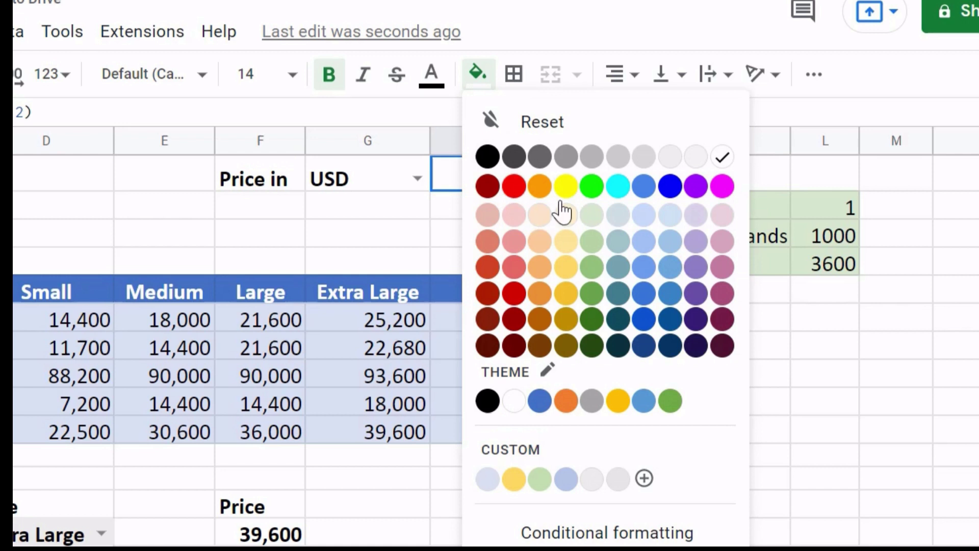
{"action": "left_click", "coordinate": [515, 216]}
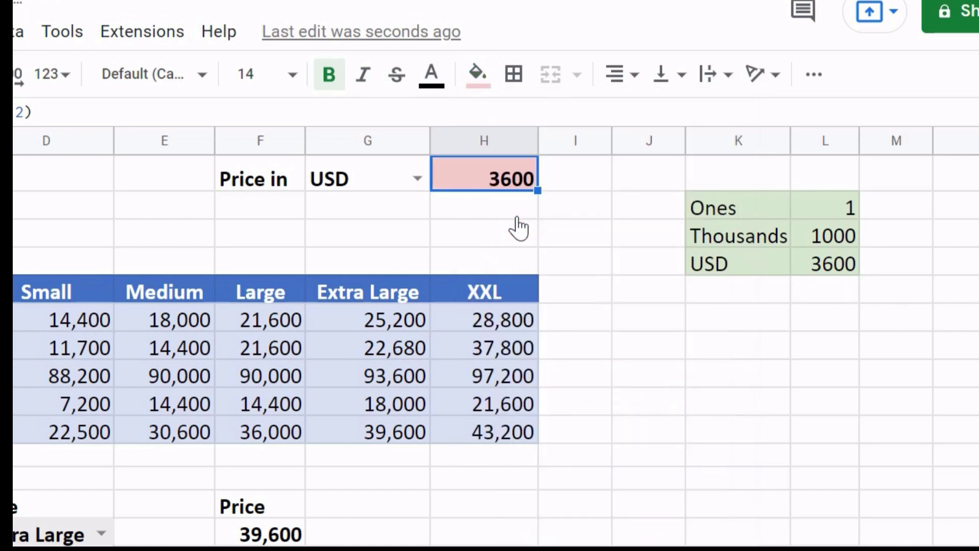
{"action": "left_click", "coordinate": [588, 272]}
Add an outline border around H1
{"action": "left_click", "coordinate": [473, 184]}
{"action": "key", "text": "ctrl+shift+7"}
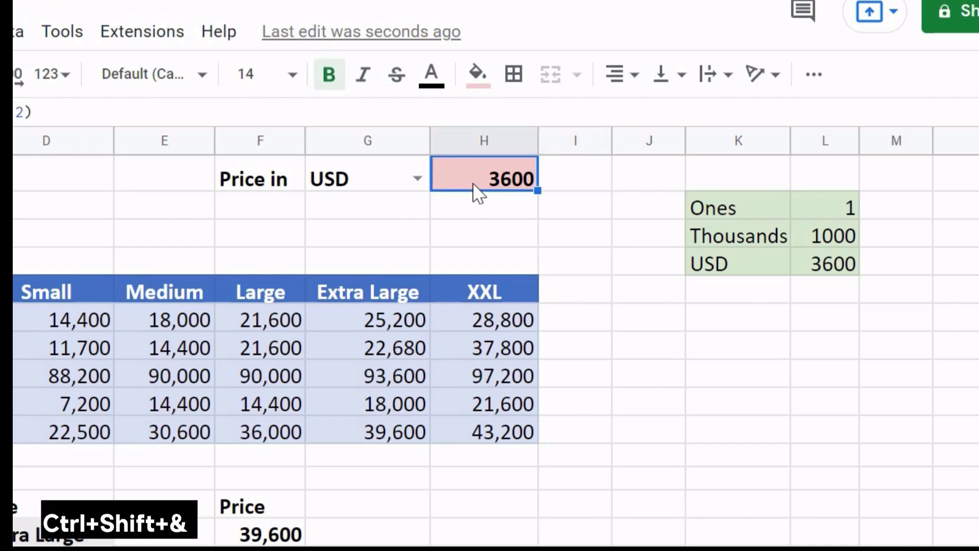
{"action": "left_click", "coordinate": [575, 243]}
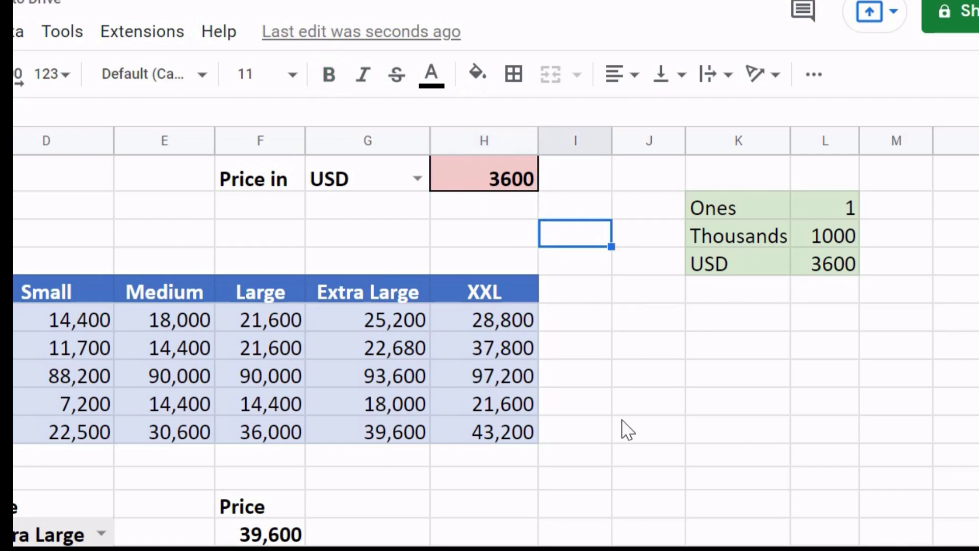
Keep USD in G1 and review the F14 price and H1 factor formulas
{"action": "left_click", "coordinate": [491, 166]}
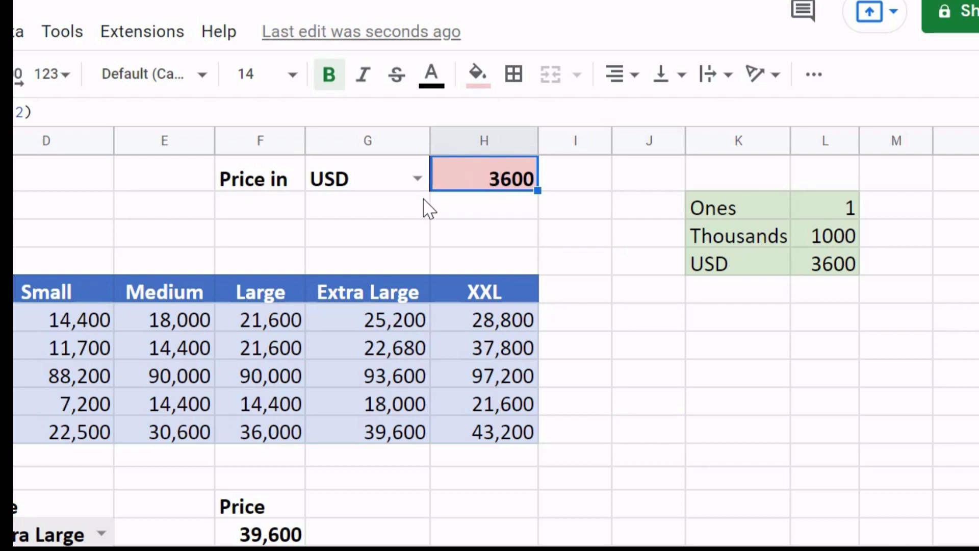
{"action": "left_click", "coordinate": [416, 180]}
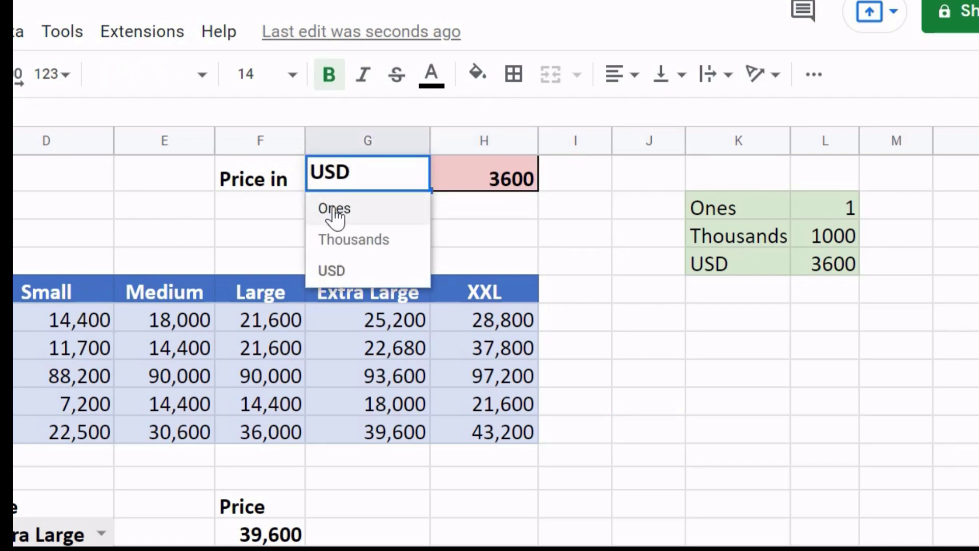
{"action": "left_click", "coordinate": [479, 216]}
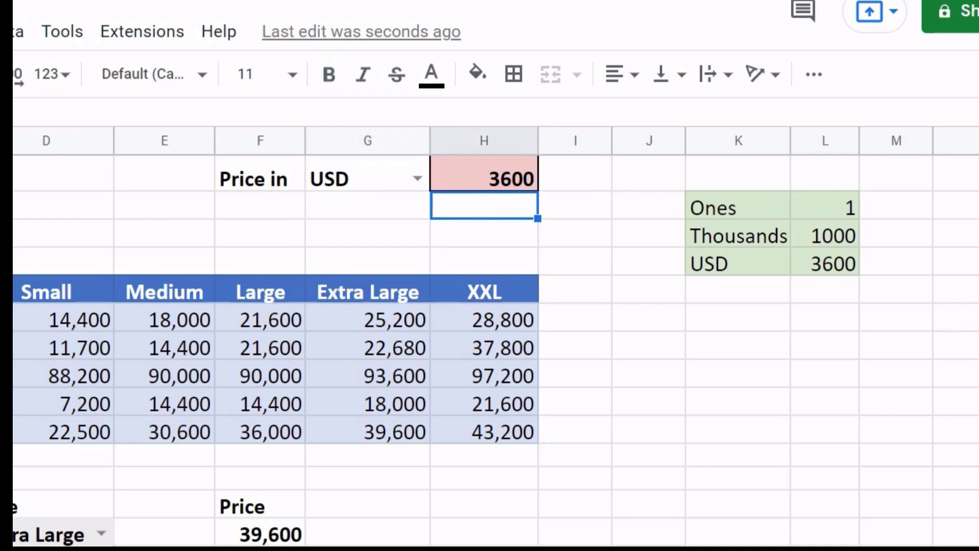
{"action": "left_click", "coordinate": [258, 535]}
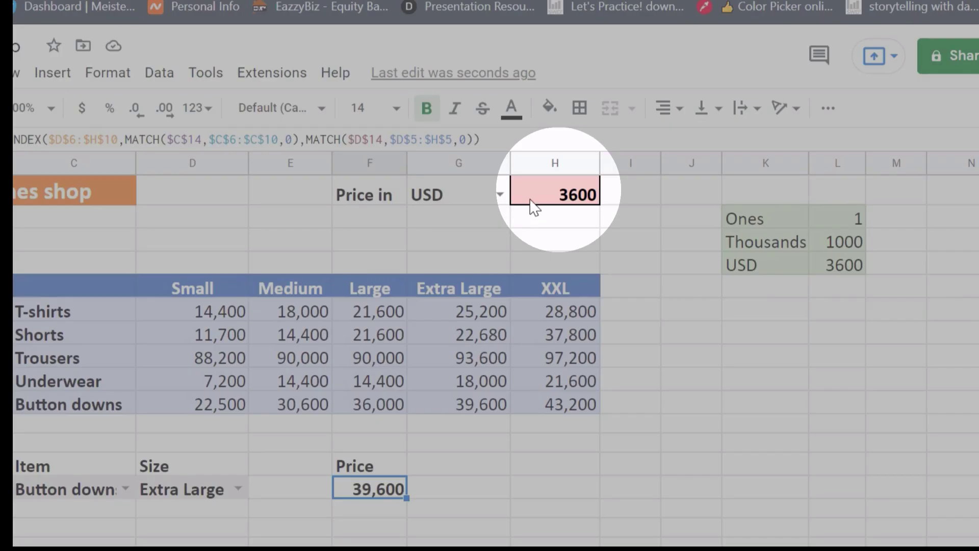
{"action": "left_click", "coordinate": [531, 199]}
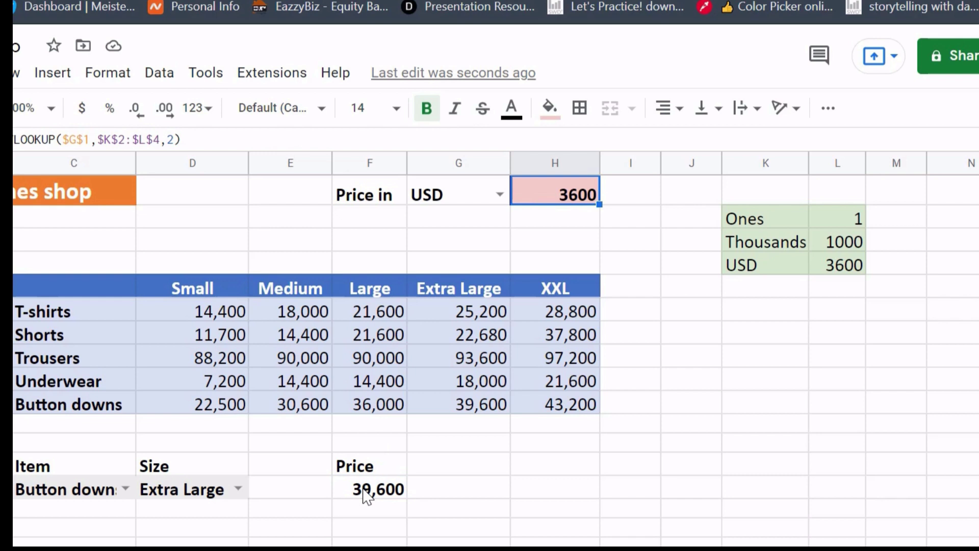
{"action": "left_click", "coordinate": [368, 490]}
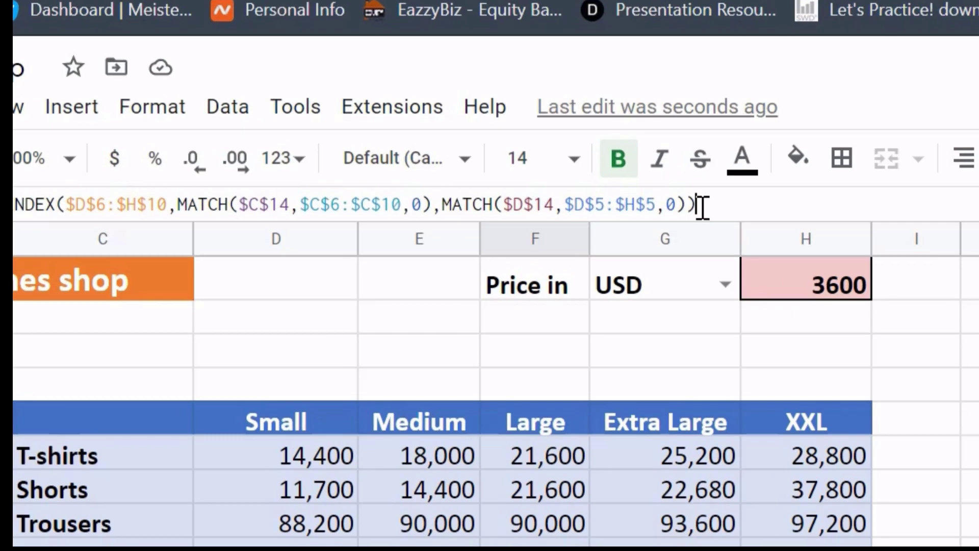
Append /$H$1 to the F14 price formula and enter it
{"action": "left_click", "coordinate": [536, 170]}
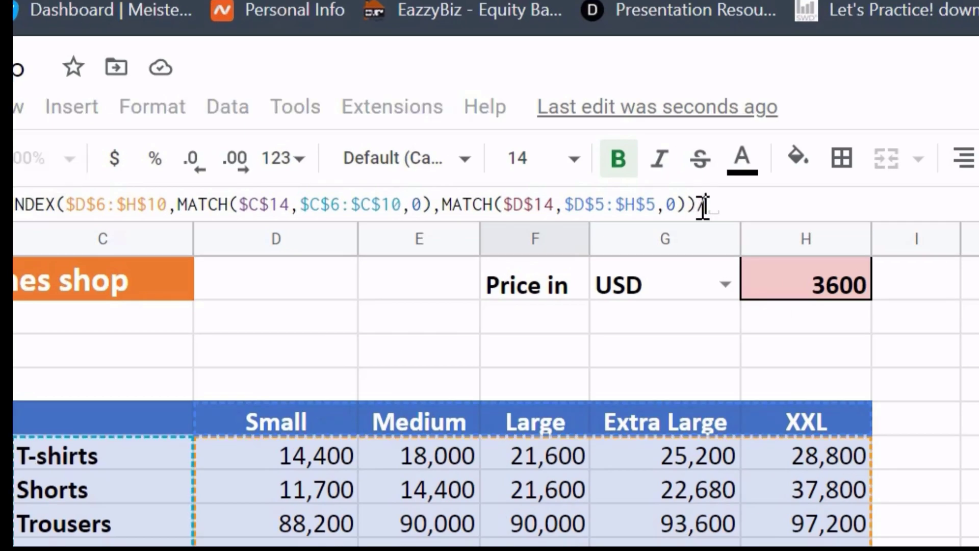
{"action": "type", "text": "/"}
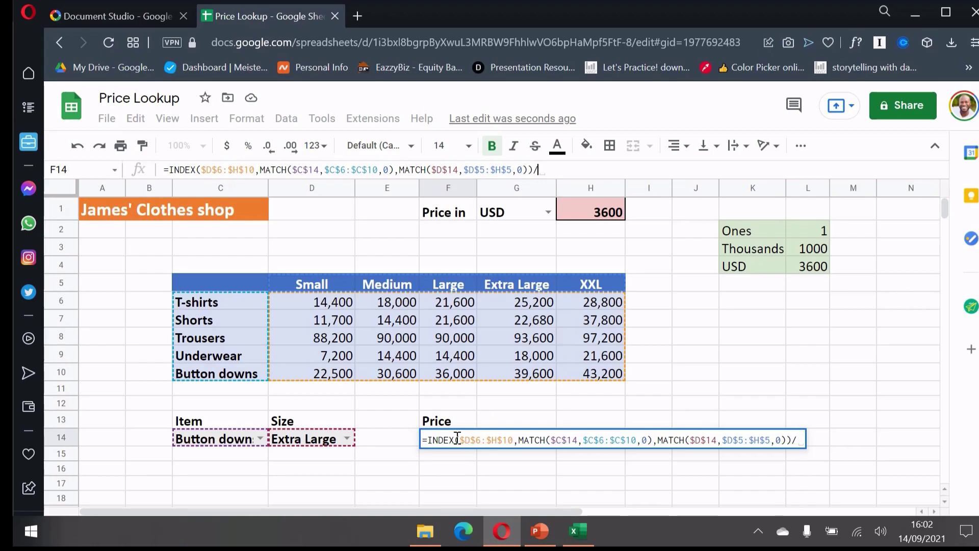
{"action": "left_click", "coordinate": [587, 206]}
{"action": "key", "text": "F4"}
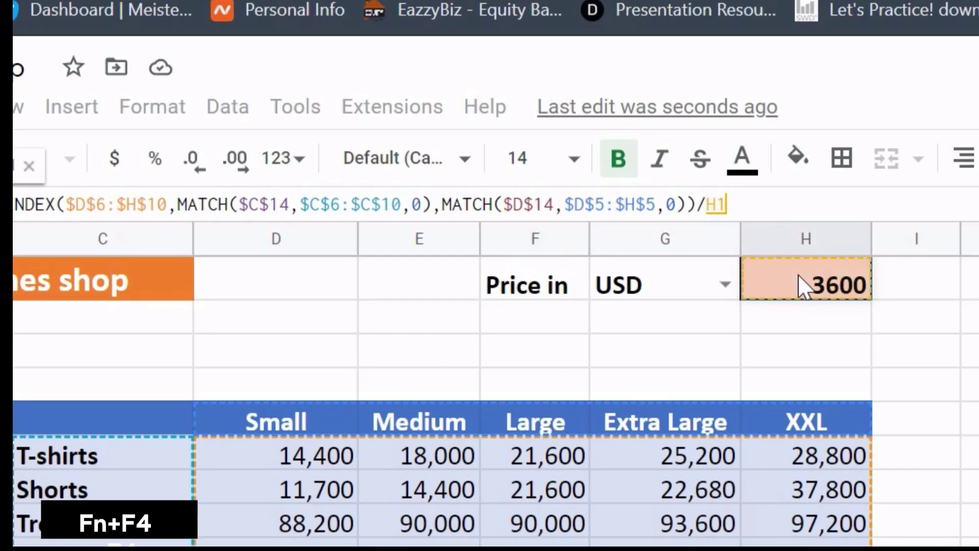
{"action": "key", "text": "F4"}
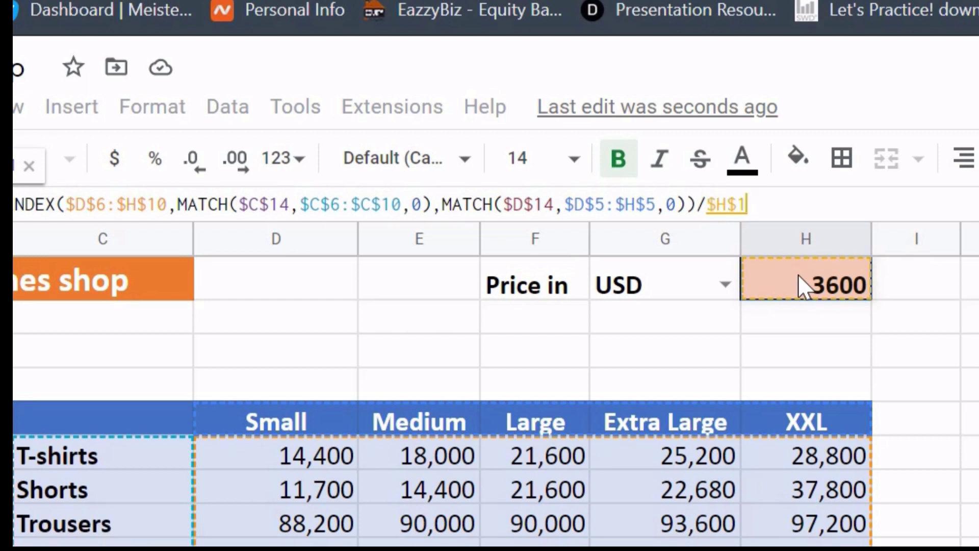
{"action": "key", "text": "Return"}
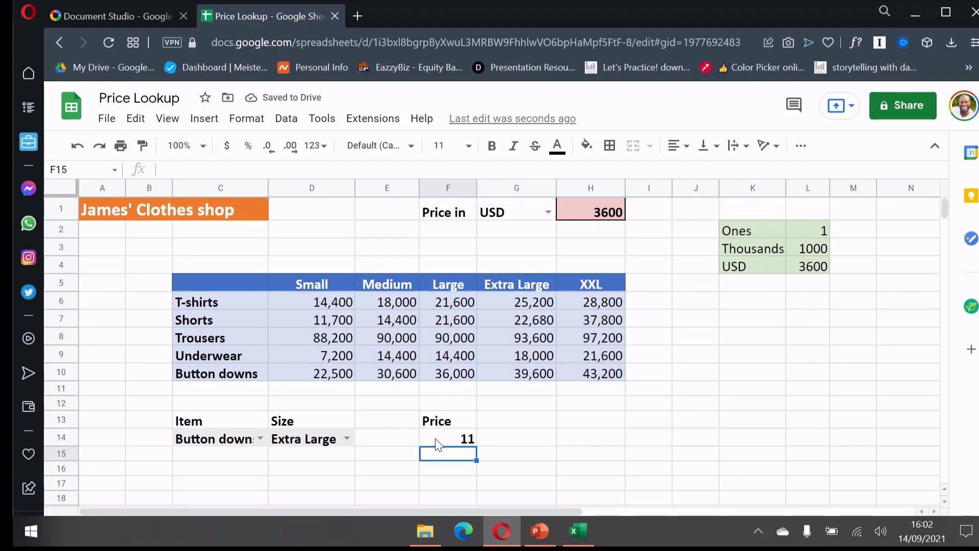
Test the G1 unit dropdown by switching between Ones and Thousands
{"action": "left_click", "coordinate": [436, 444]}
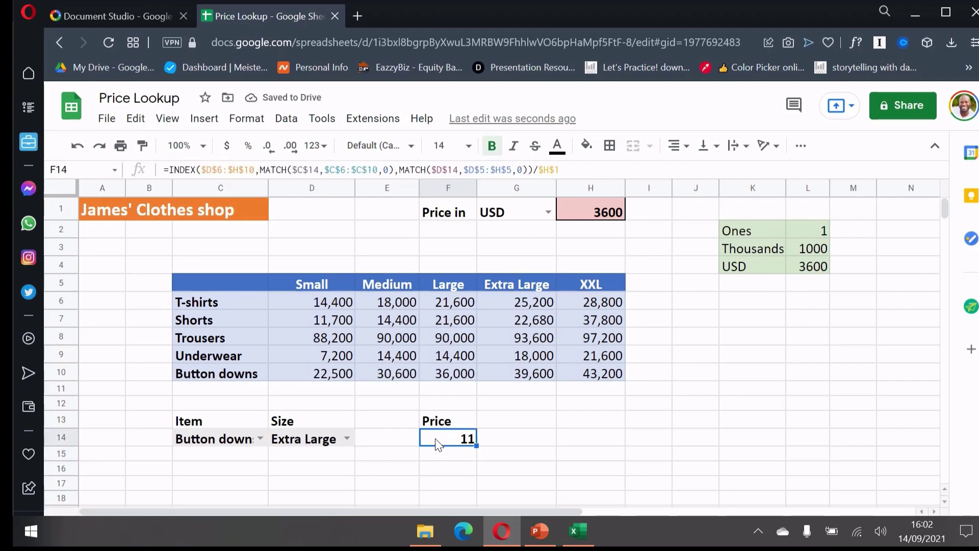
{"action": "left_click", "coordinate": [549, 211]}
{"action": "left_click", "coordinate": [505, 291]}
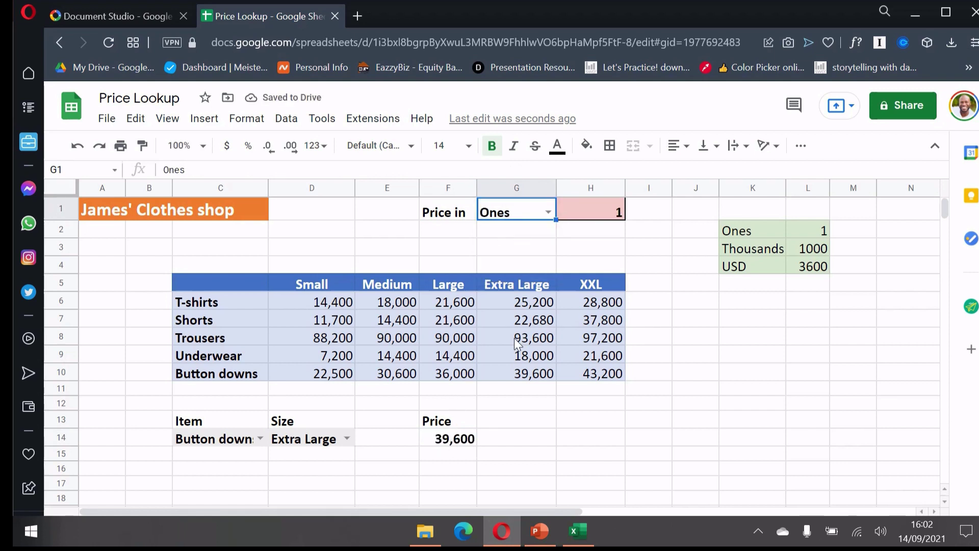
{"action": "left_click", "coordinate": [549, 212]}
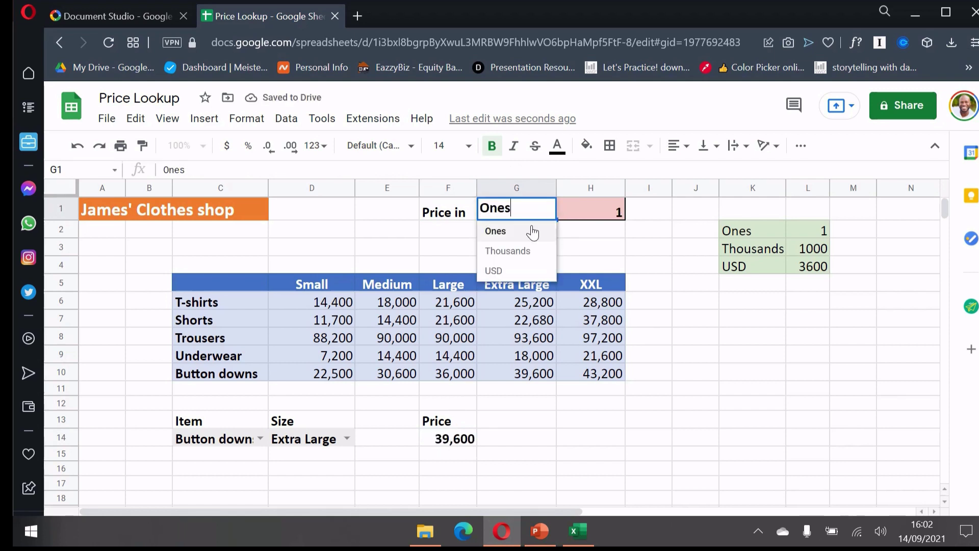
{"action": "left_click", "coordinate": [509, 251]}
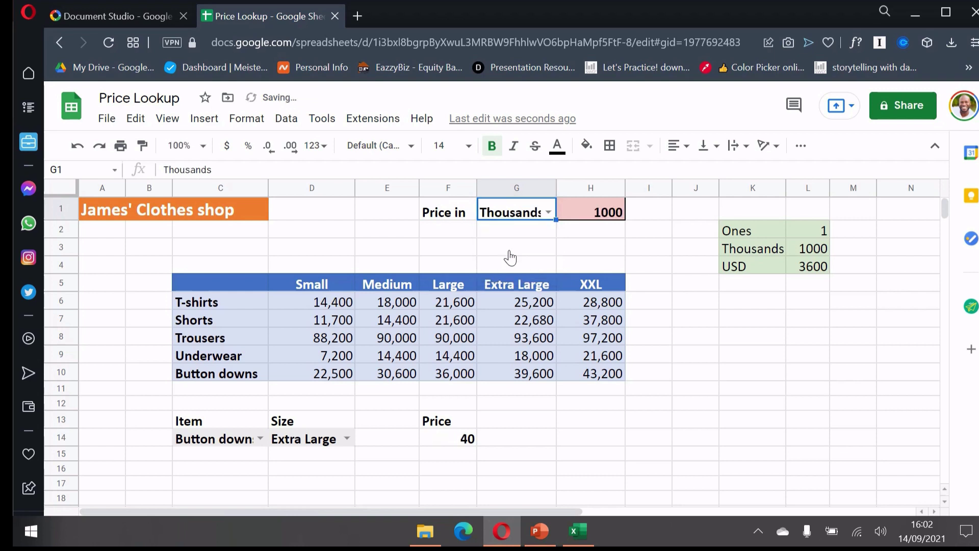
Give the F14 price one decimal place and reset the unit to USD
{"action": "left_click", "coordinate": [462, 440]}
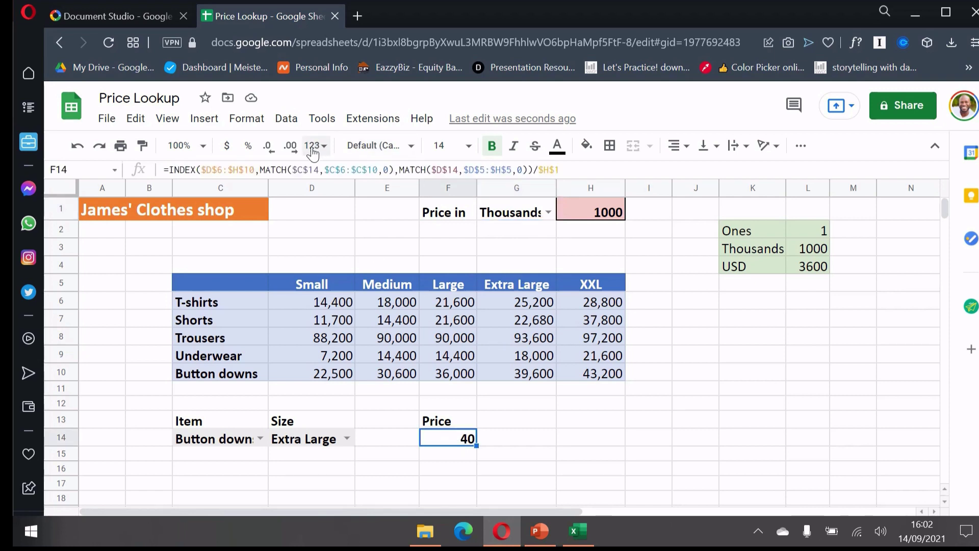
{"action": "left_click", "coordinate": [292, 146]}
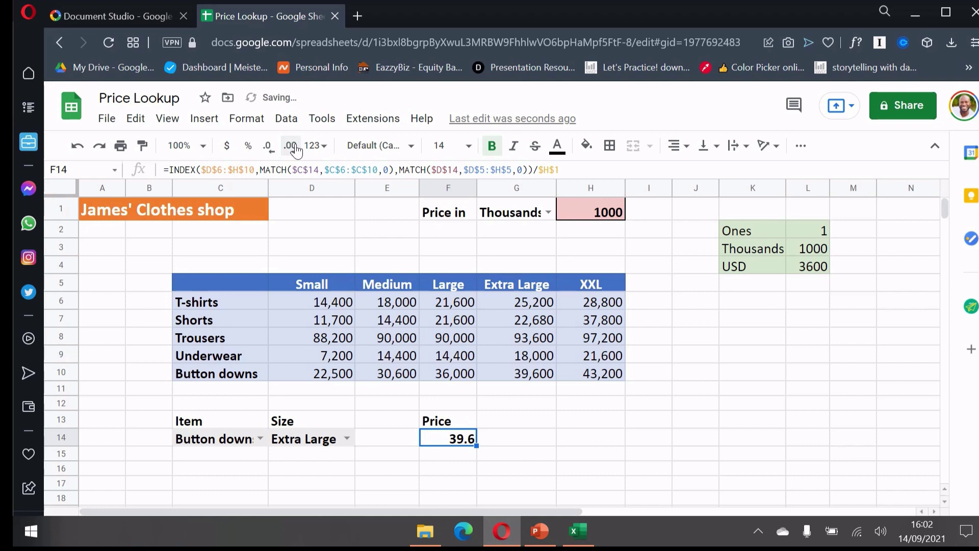
{"action": "left_click", "coordinate": [445, 455]}
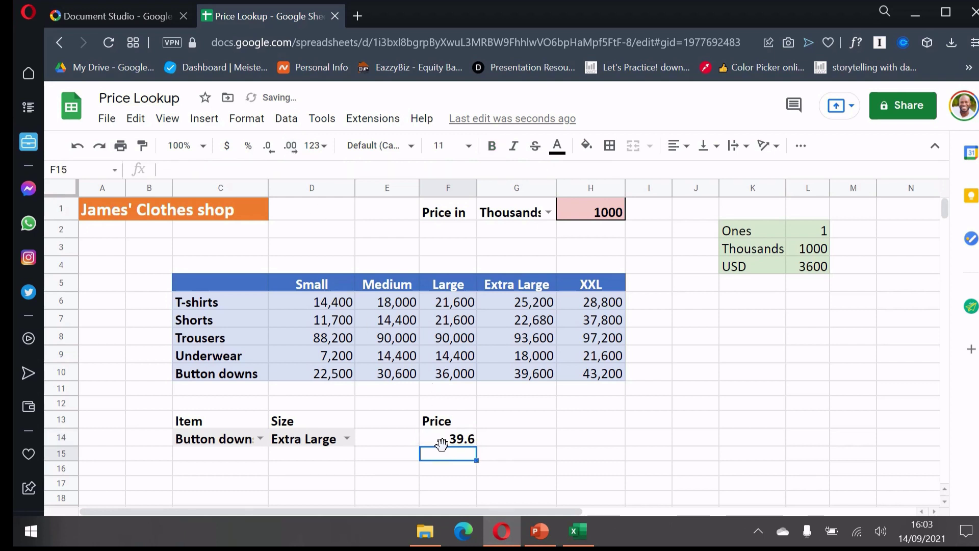
{"action": "left_click", "coordinate": [548, 212]}
{"action": "left_click", "coordinate": [514, 271]}
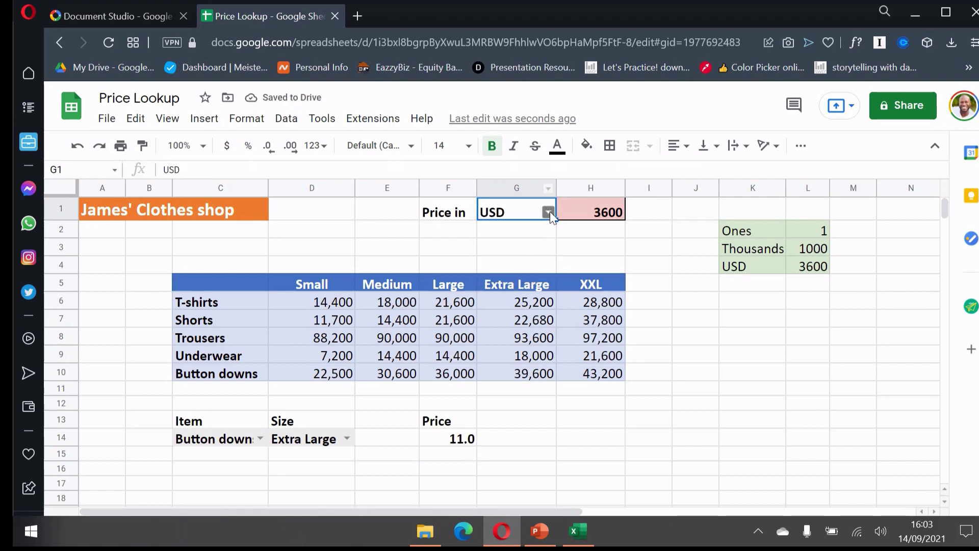
Look up Trousers in Large with the unit set to Ones, giving 90,000.0
{"action": "left_click", "coordinate": [347, 437]}
{"action": "left_click", "coordinate": [284, 377]}
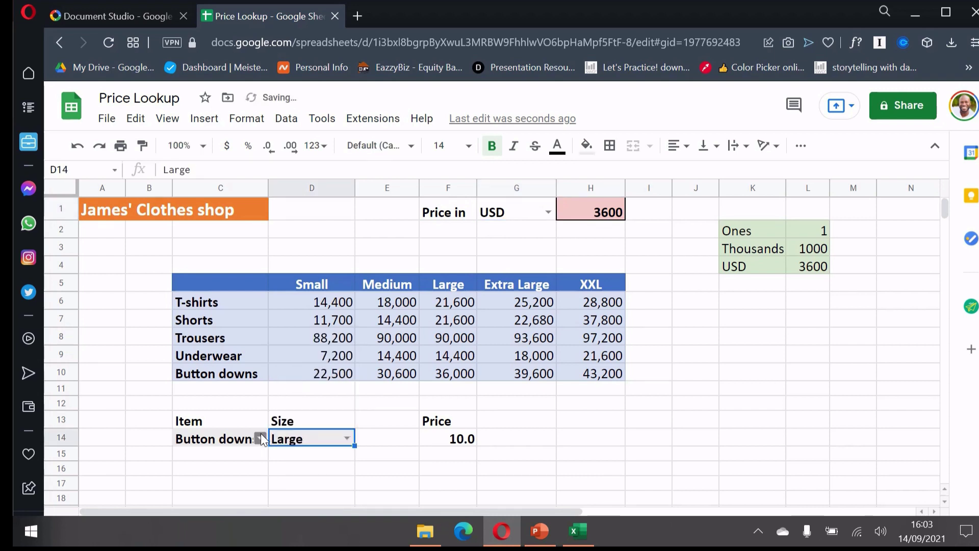
{"action": "left_click", "coordinate": [261, 437]}
{"action": "left_click", "coordinate": [205, 377]}
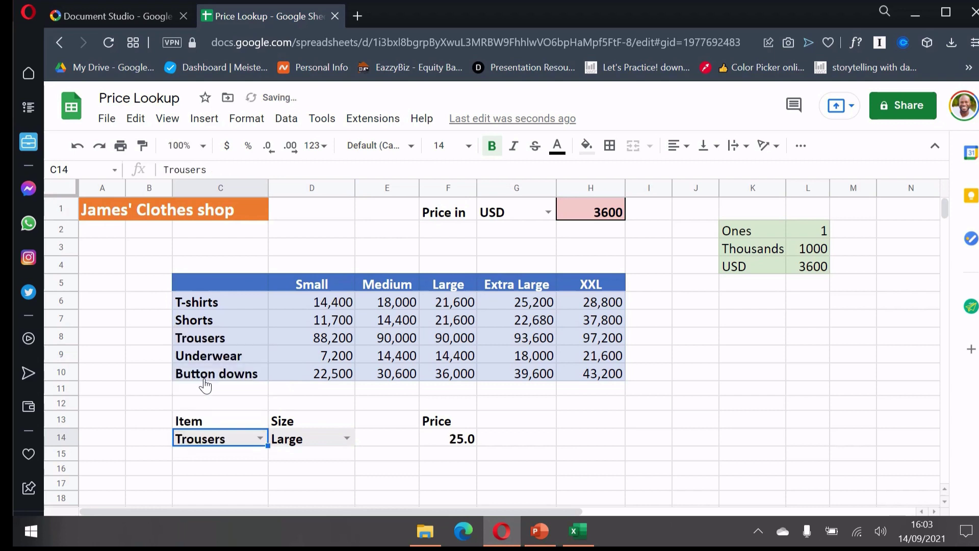
{"action": "left_click", "coordinate": [549, 213]}
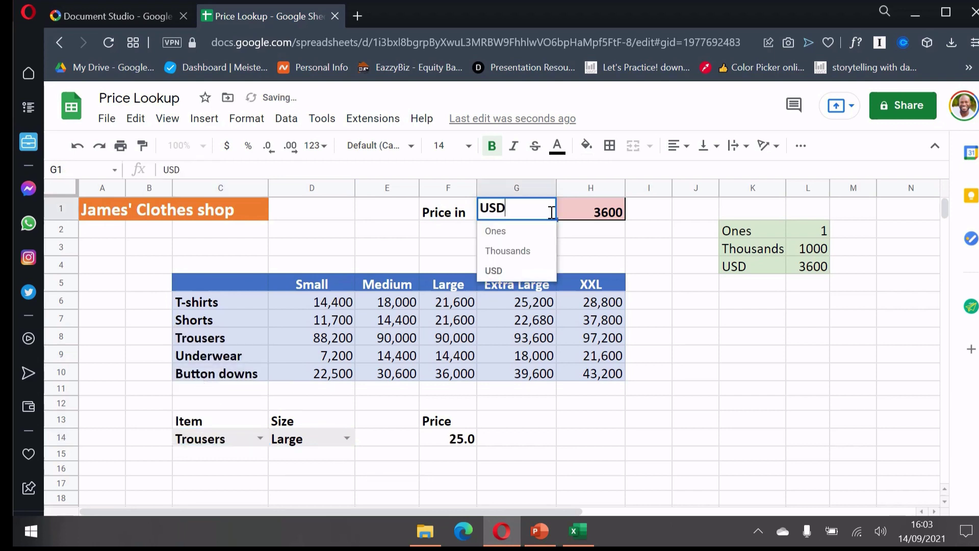
{"action": "left_click", "coordinate": [519, 230]}
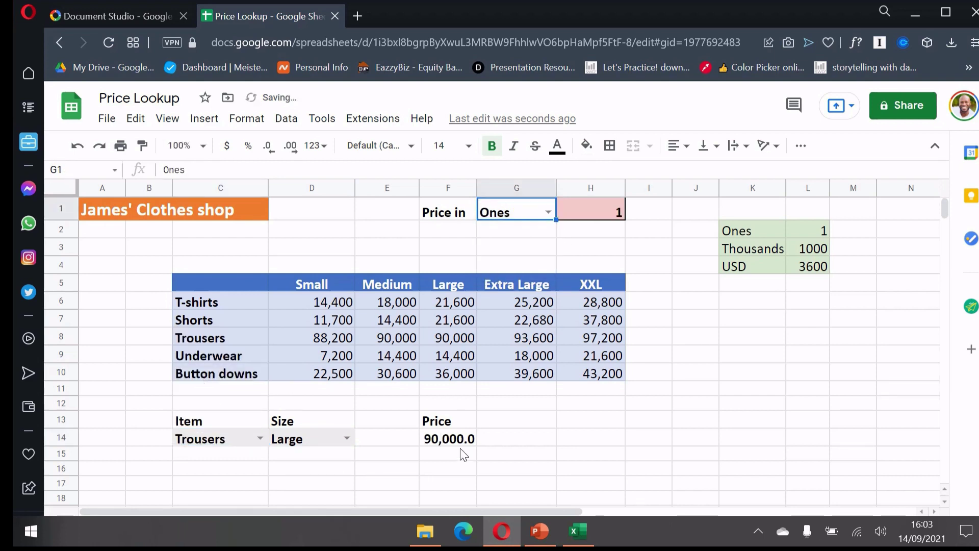
{"action": "left_click", "coordinate": [497, 446]}
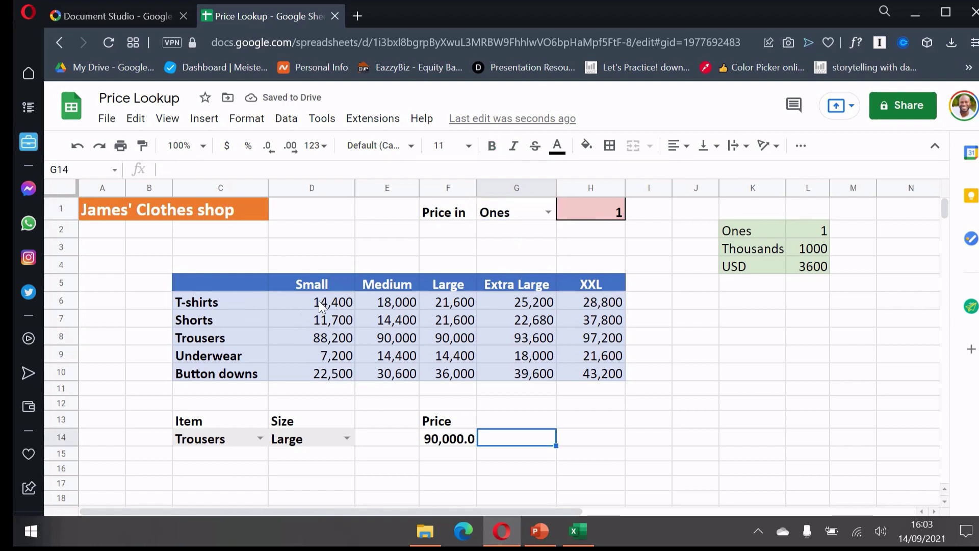